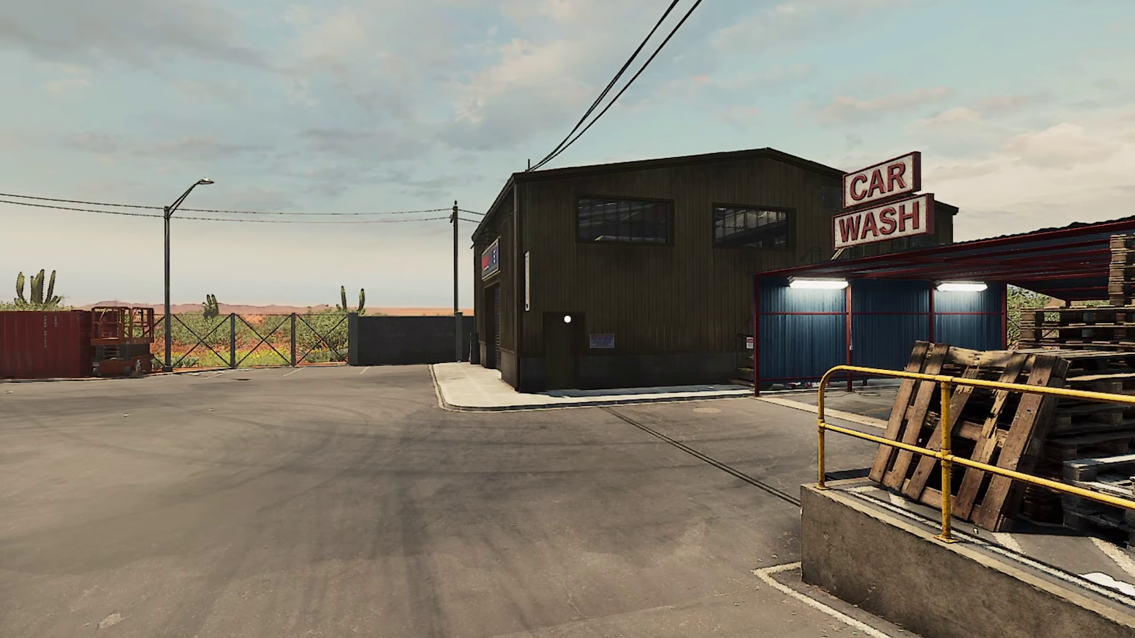
- Walk across the car-wash yard to the workshop side door by the warning sign and stairs
{"action": "key", "text": "a"}
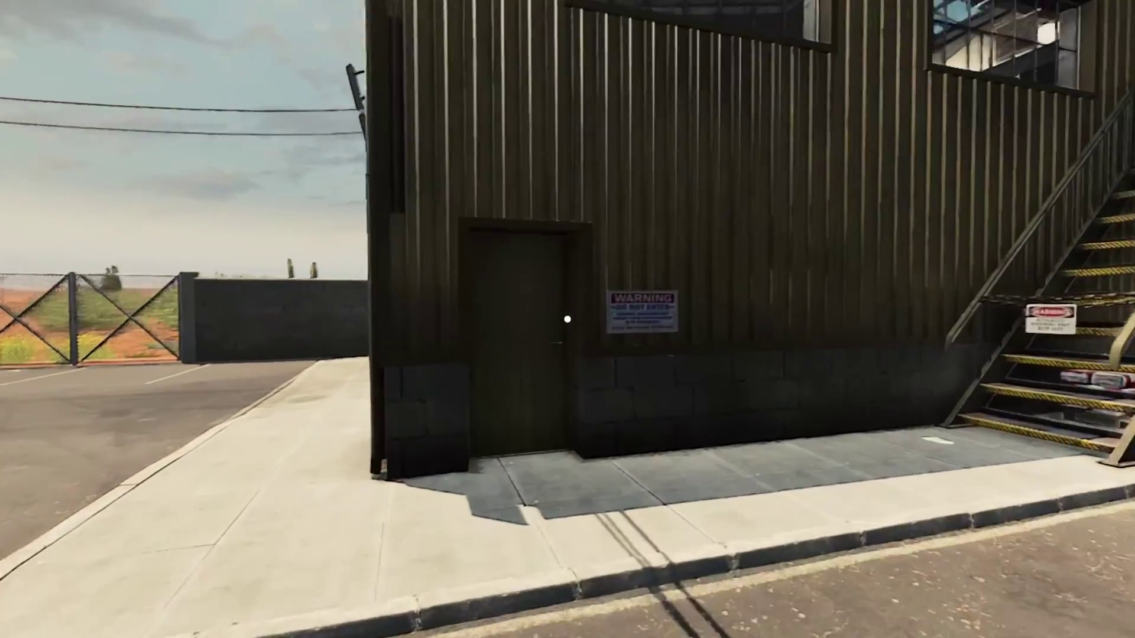
{"action": "key", "text": "w"}
- Enter the workshop, cross to the fans and START sign, and step back to view the dyno bay
{"action": "key", "text": "e"}
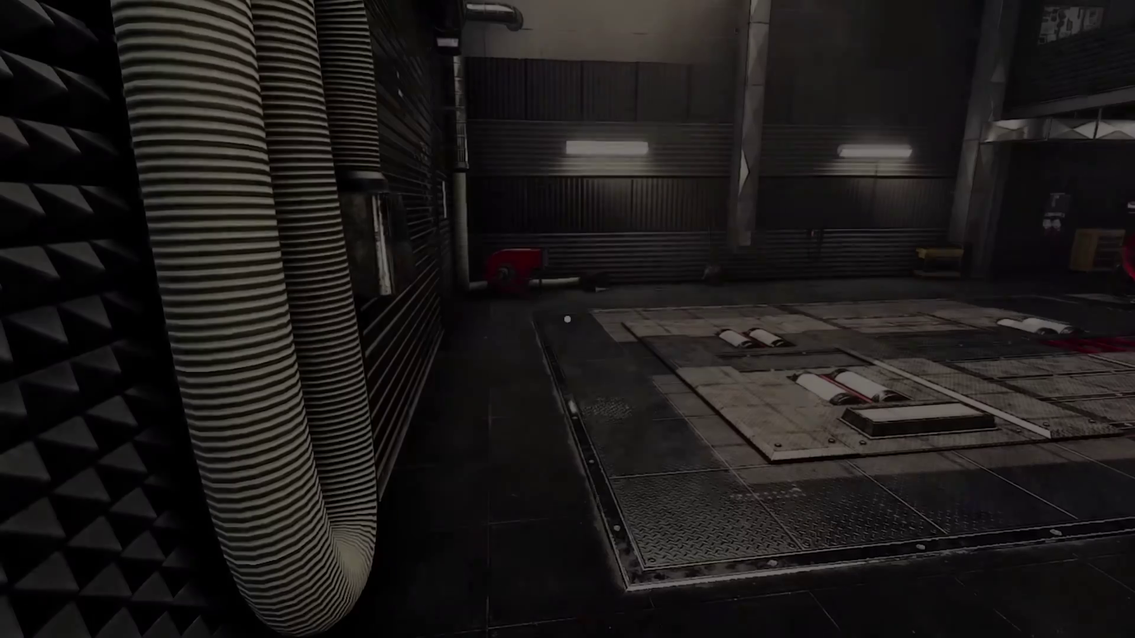
{"action": "key", "text": "d"}
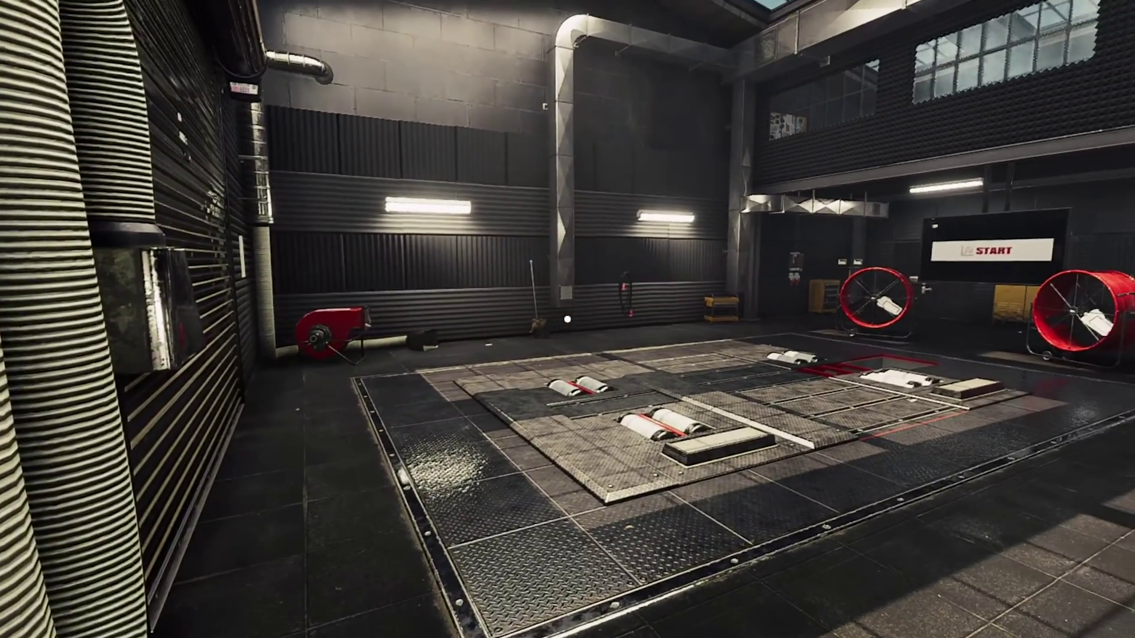
{"action": "key", "text": "d"}
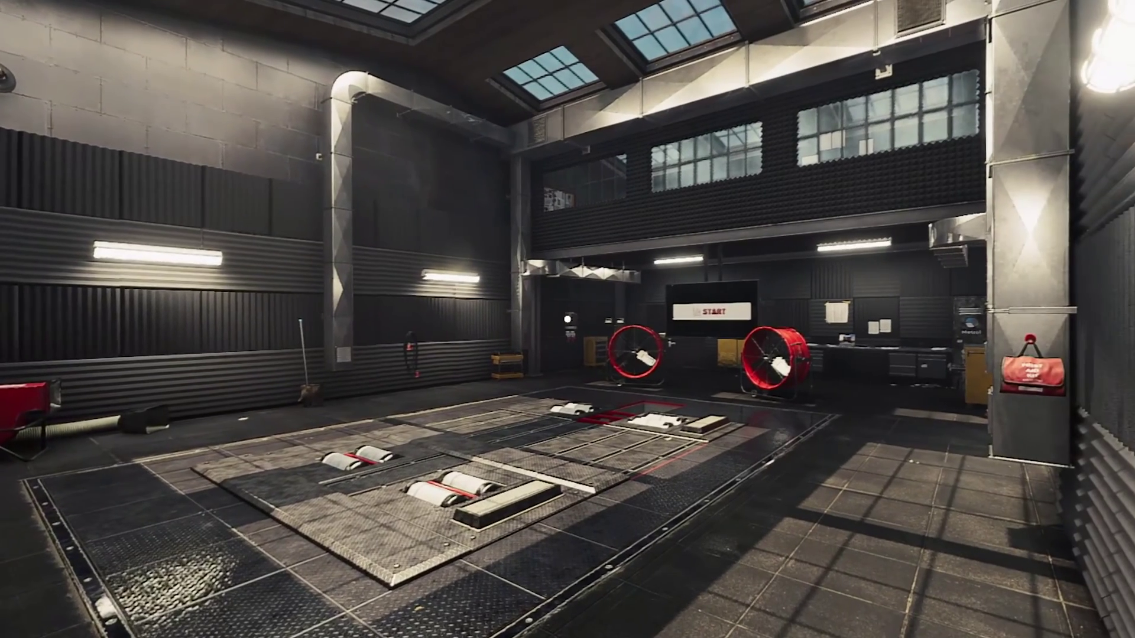
{"action": "key", "text": "d"}
{"action": "key", "text": "s"}
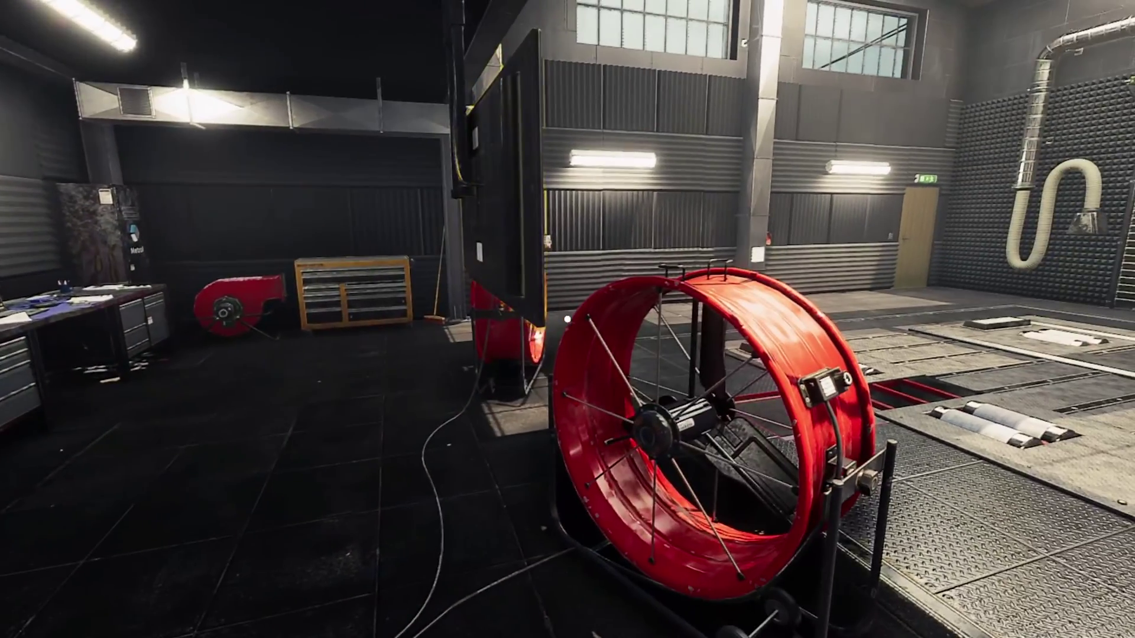
- Circle the red fan to face the roller door and pull back to frame the bay
{"action": "key", "text": "d"}
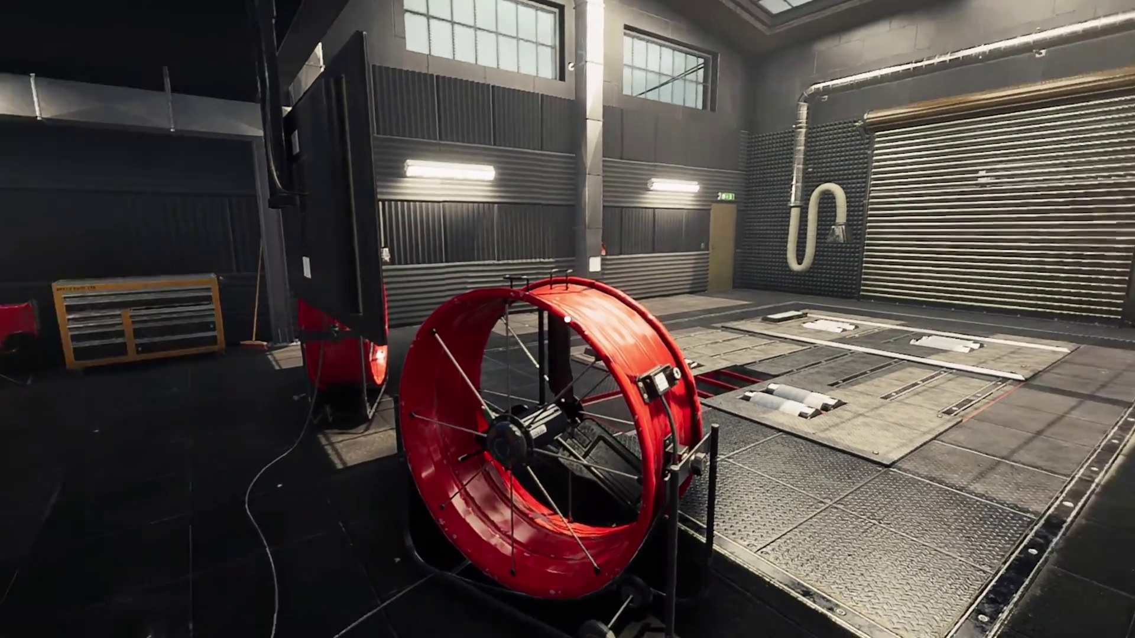
{"action": "key", "text": "d"}
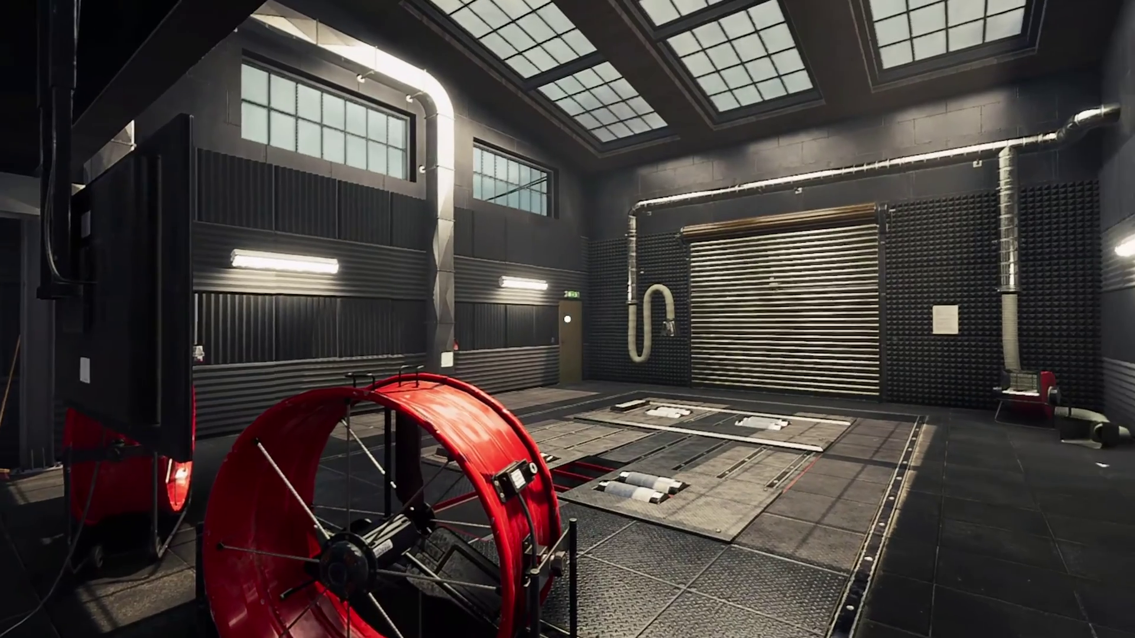
{"action": "key", "text": "s"}
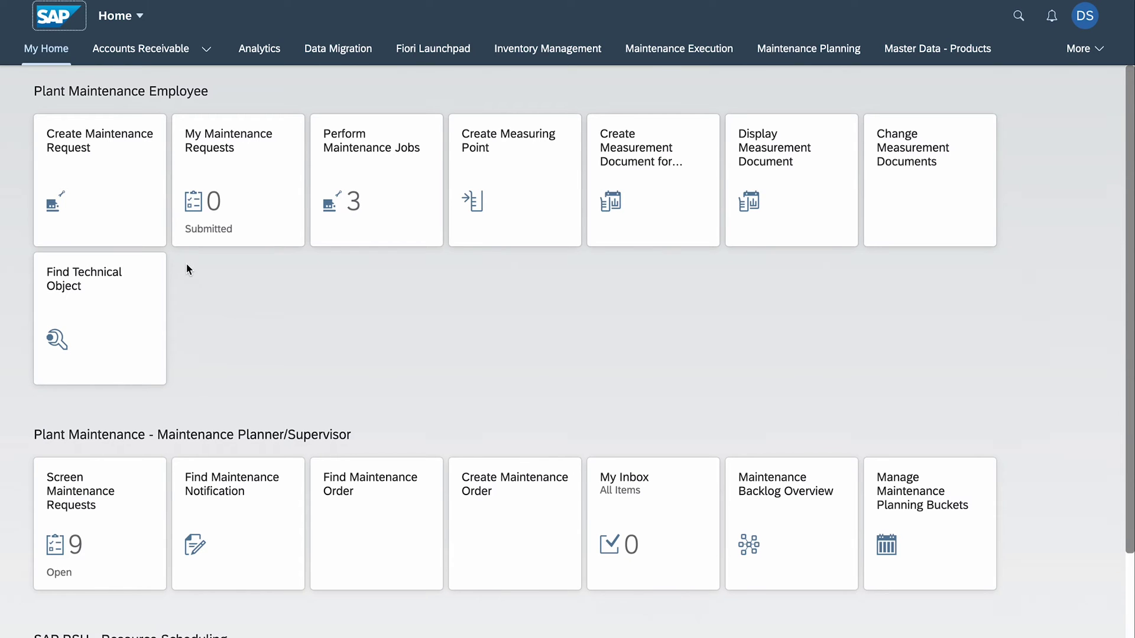
- Open Create Maintenance Request and discard the previously saved draft
{"action": "left_click", "coordinate": [130, 182]}
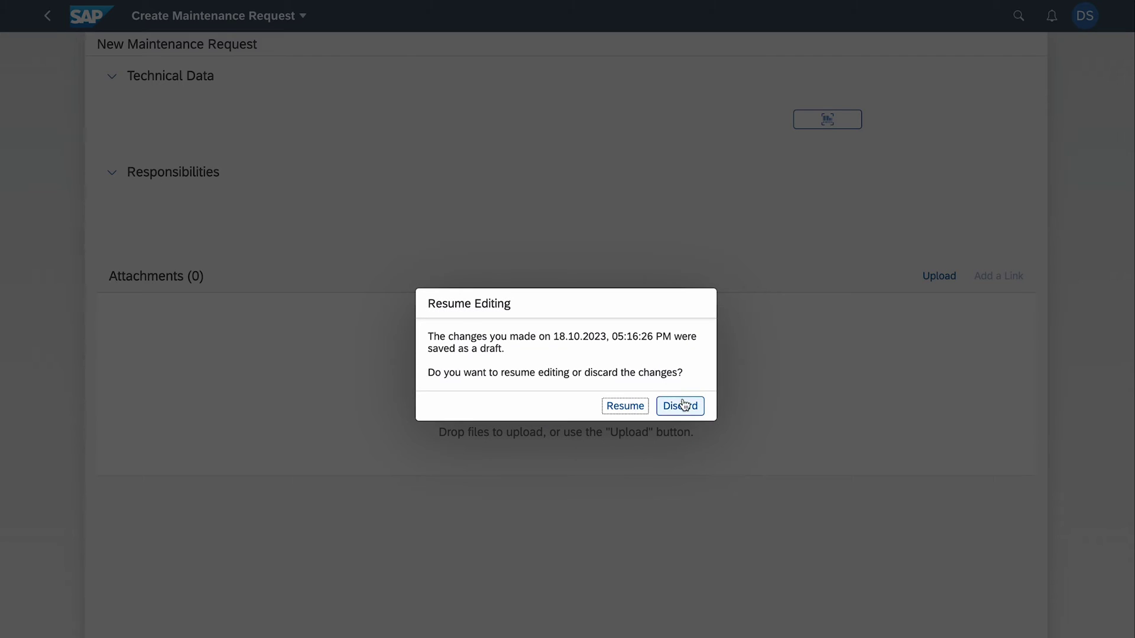
{"action": "left_click", "coordinate": [684, 406]}
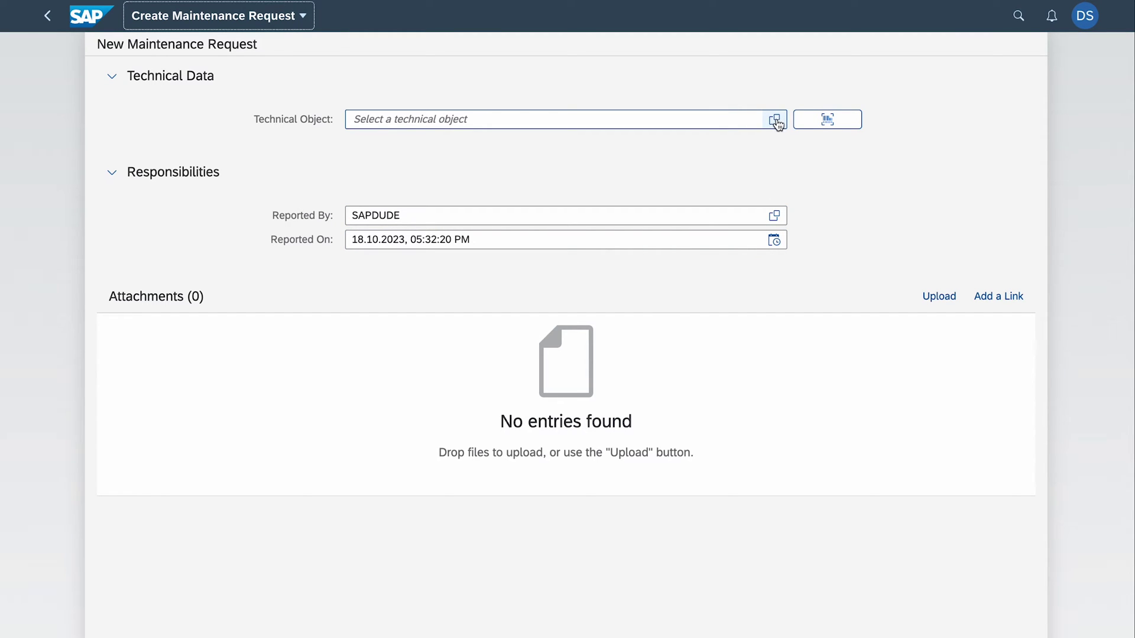
- Search technical objects for 'DYNO DEVICE' and pick Texas Workshop (TX01) from device 10000322's hierarchy
{"action": "left_click", "coordinate": [774, 120]}
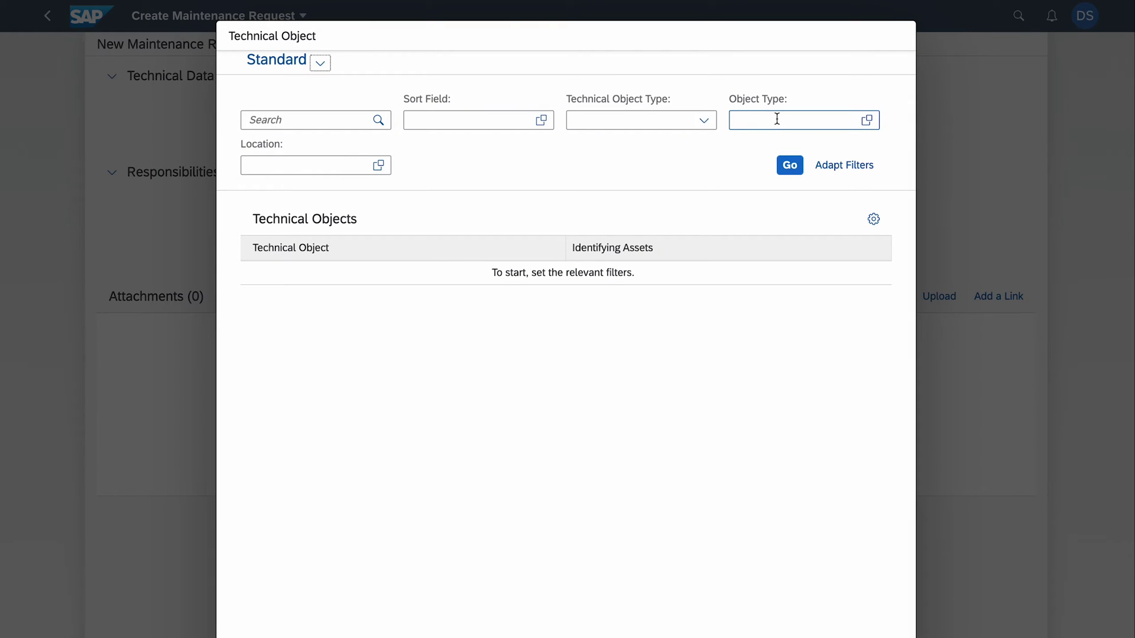
{"action": "left_click", "coordinate": [373, 120]}
{"action": "type", "text": "DYNO DEVICE"}
{"action": "key", "text": "Return"}
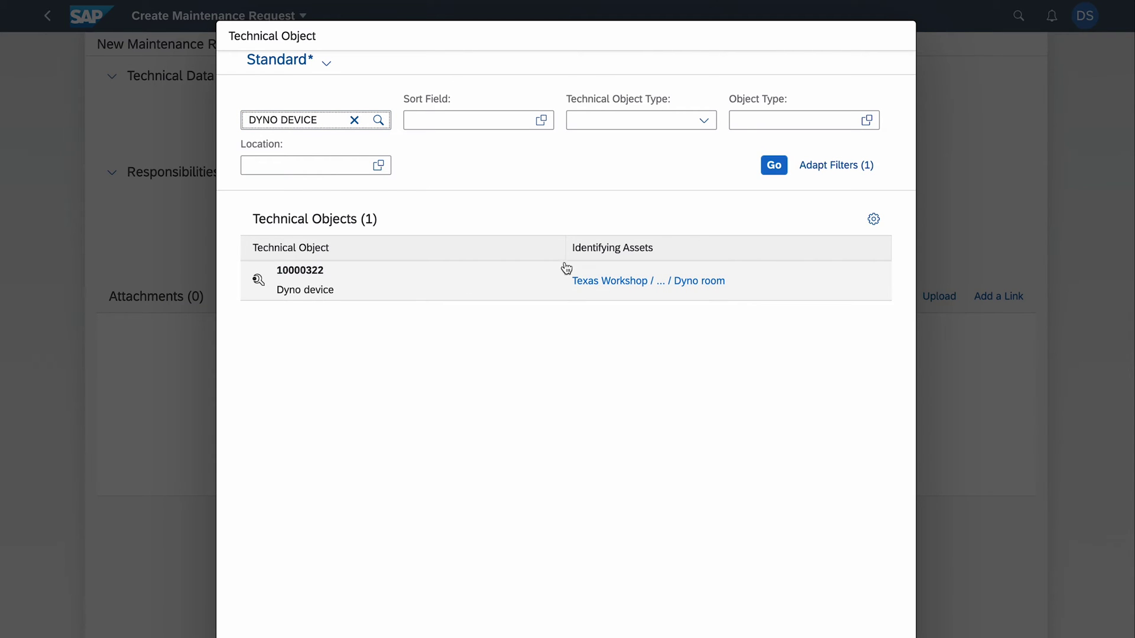
{"action": "left_click", "coordinate": [716, 284]}
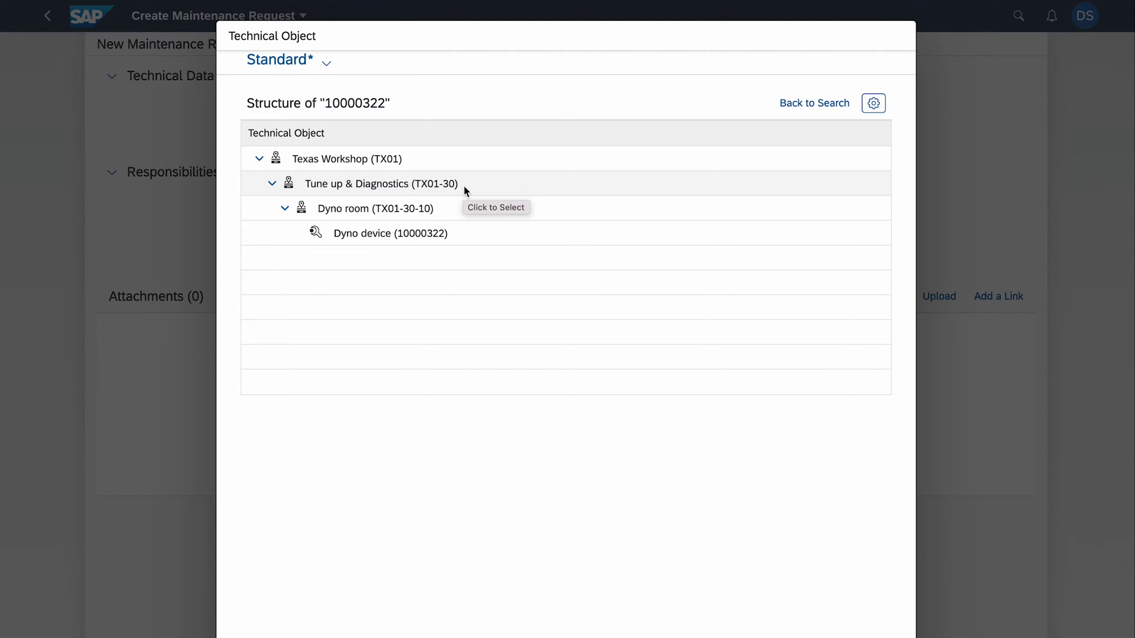
{"action": "left_click", "coordinate": [409, 159]}
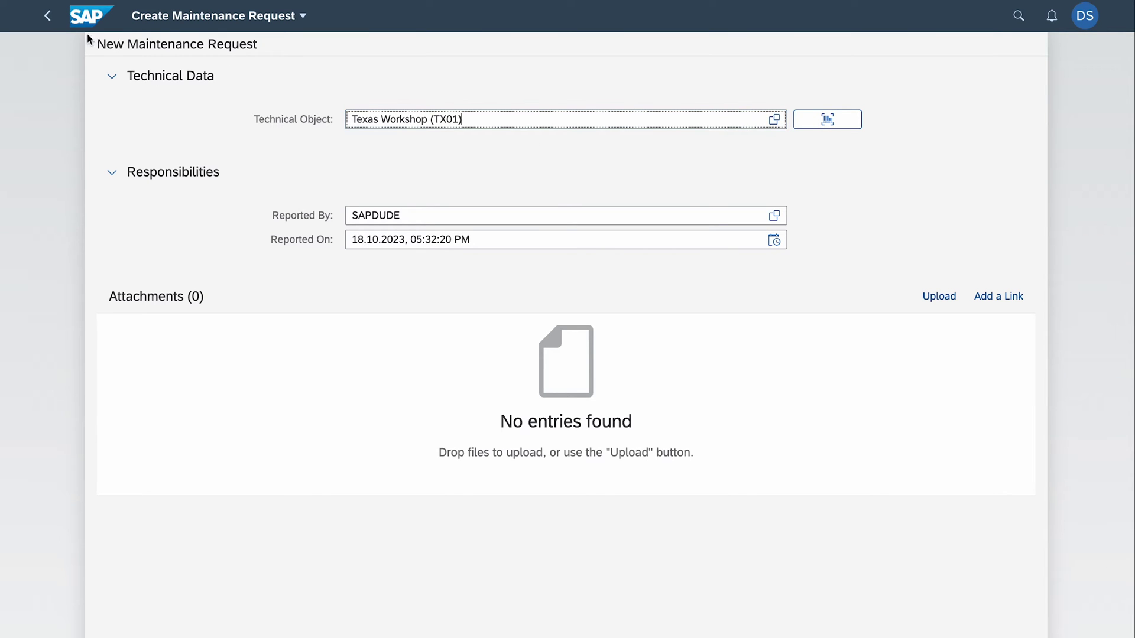
{"action": "left_click", "coordinate": [48, 19]}
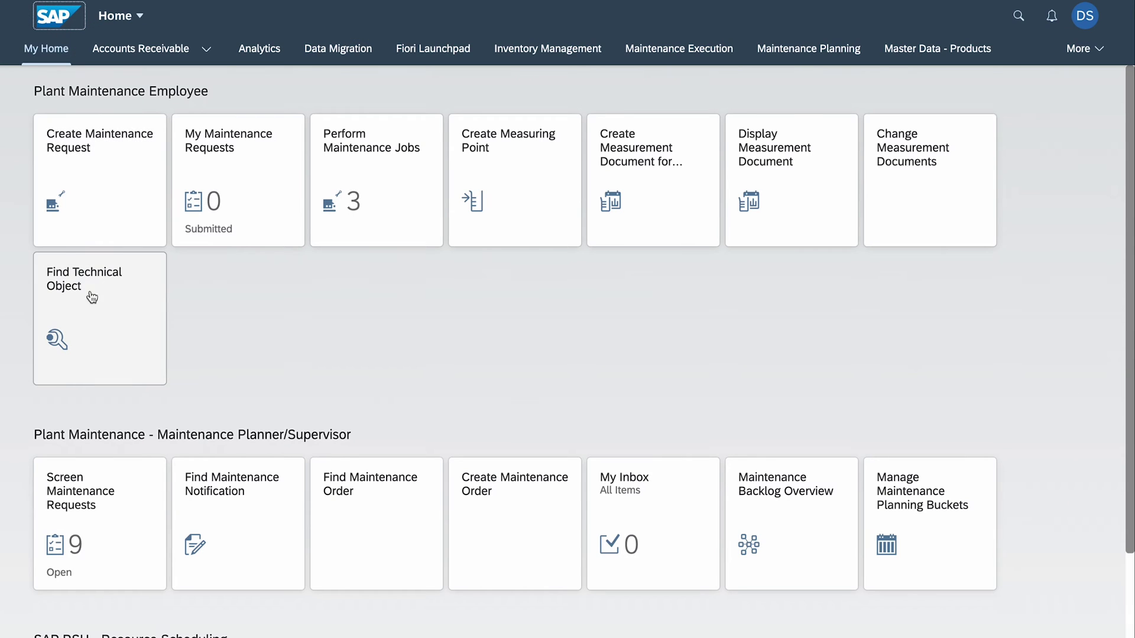
{"action": "left_click", "coordinate": [93, 286]}
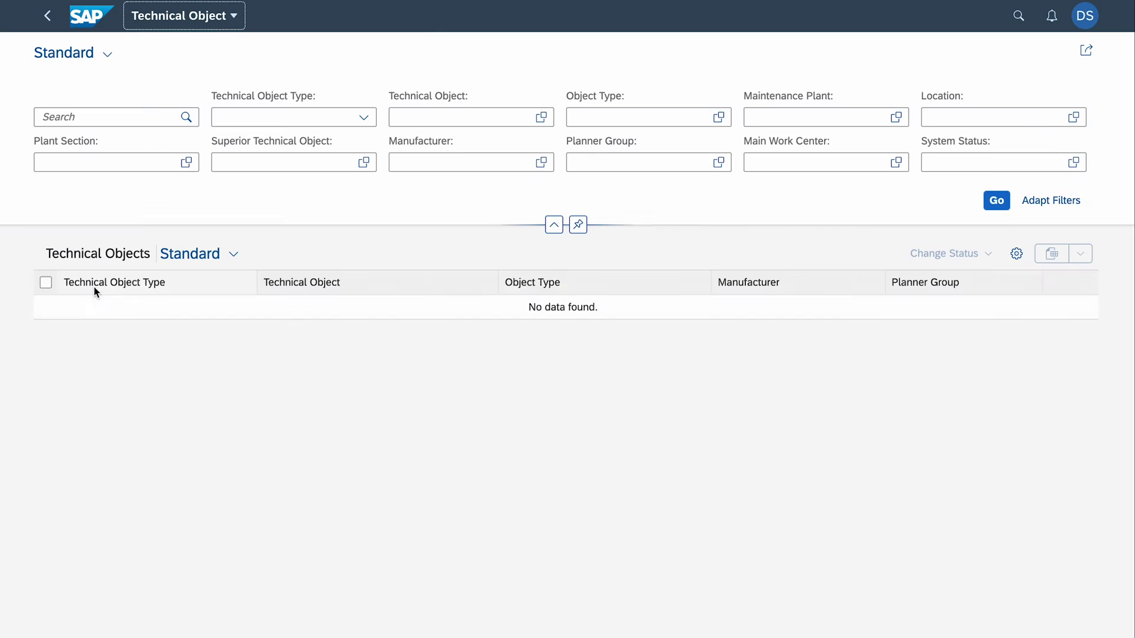
{"action": "left_click", "coordinate": [121, 117]}
{"action": "type", "text": "dyno device"}
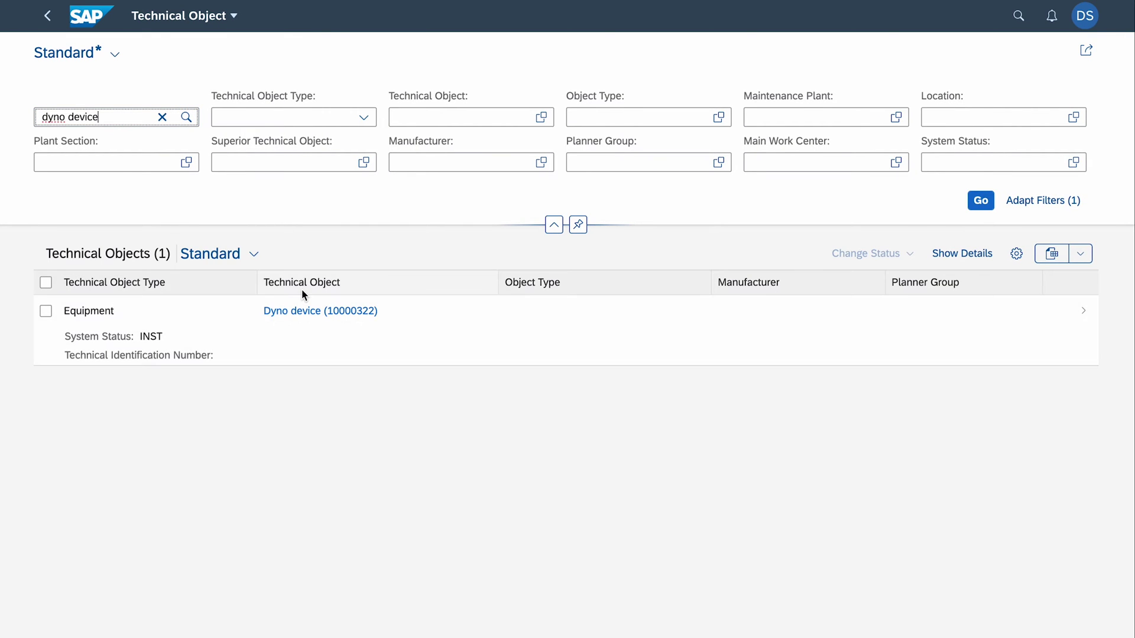
{"action": "left_click", "coordinate": [1087, 308]}
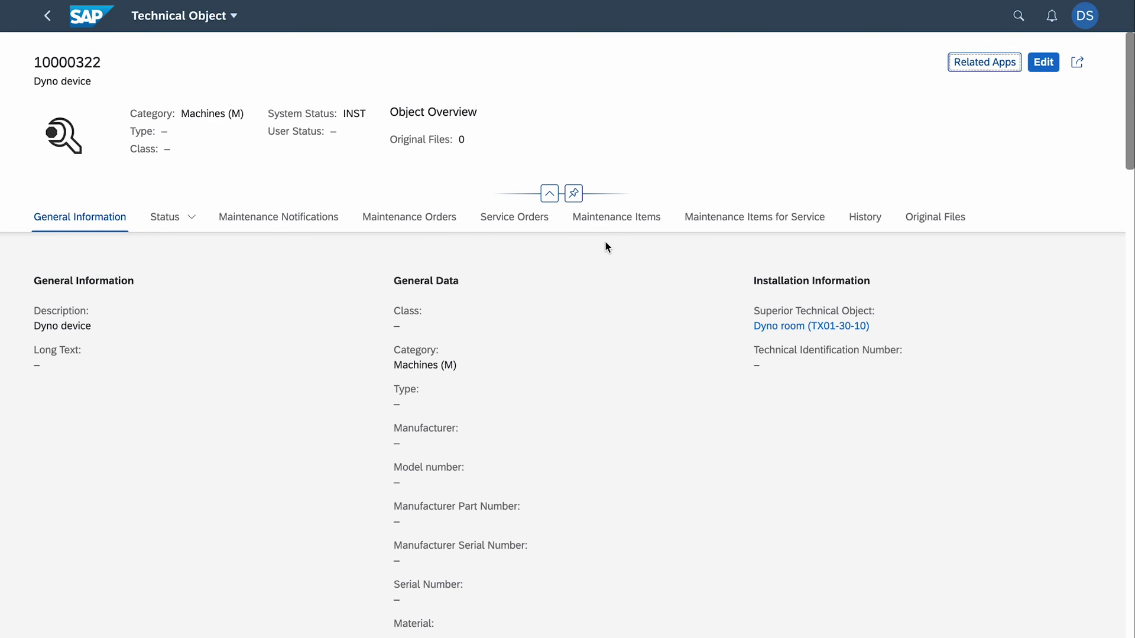
{"action": "scroll", "coordinate": [449, 357], "scroll_direction": "down", "scroll_amount": 1}
{"action": "scroll", "coordinate": [448, 361], "scroll_direction": "up", "scroll_amount": 2}
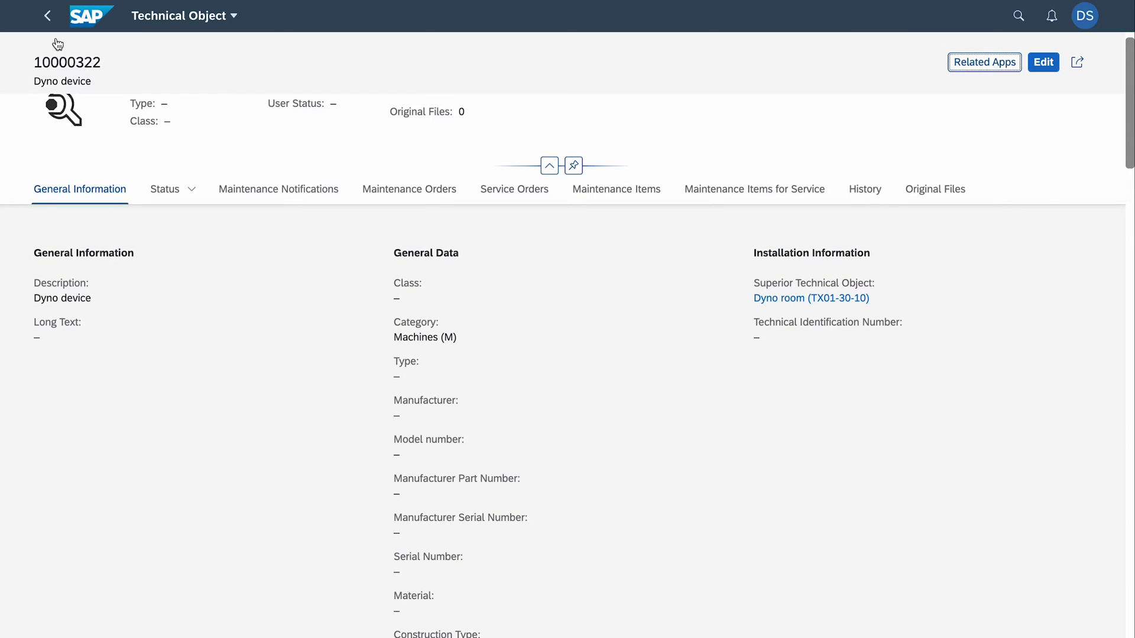
{"action": "left_click", "coordinate": [47, 17]}
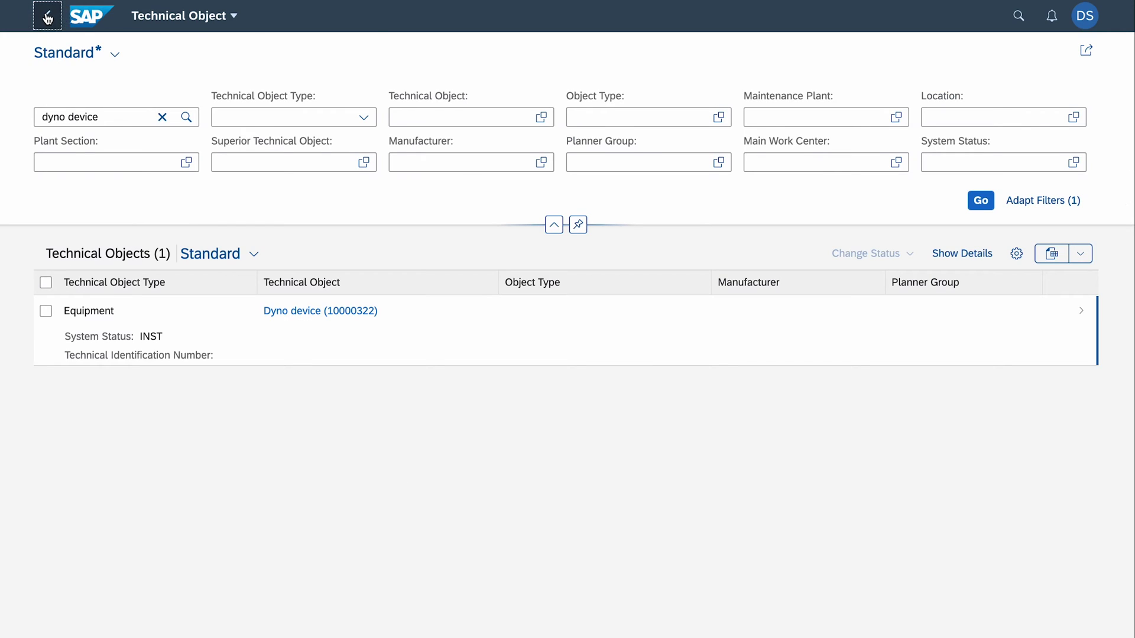
- Go back from the Technical Objects list to the launchpad Home page
{"action": "left_click", "coordinate": [47, 17]}
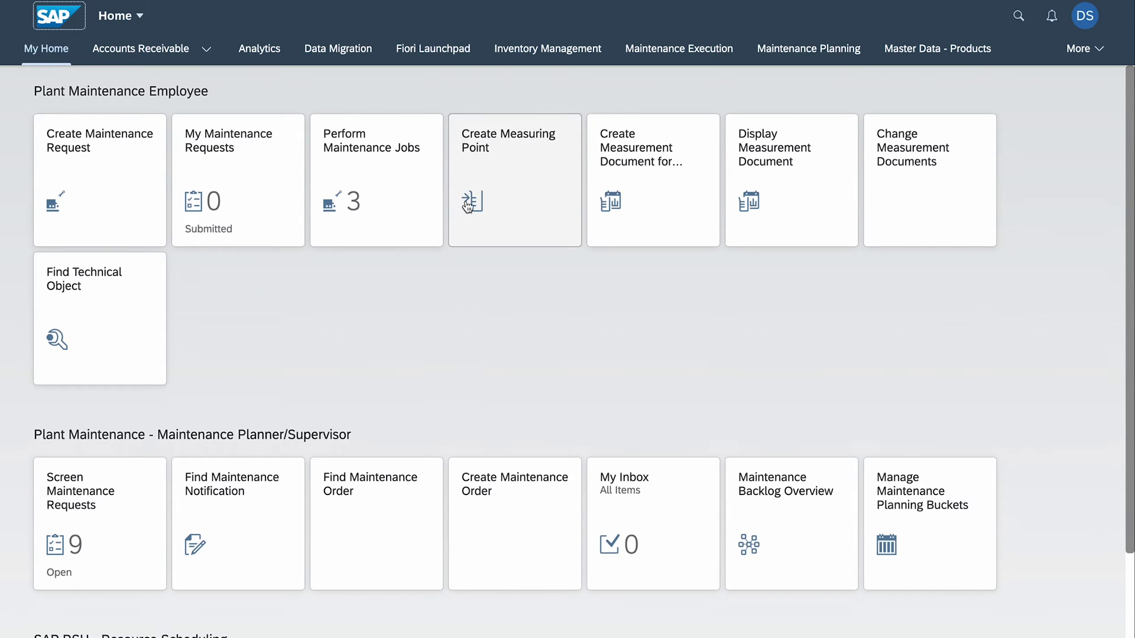
- In Create Measuring Point, choose Measuring Point and reference object type Technical Object
{"action": "left_click", "coordinate": [529, 155]}
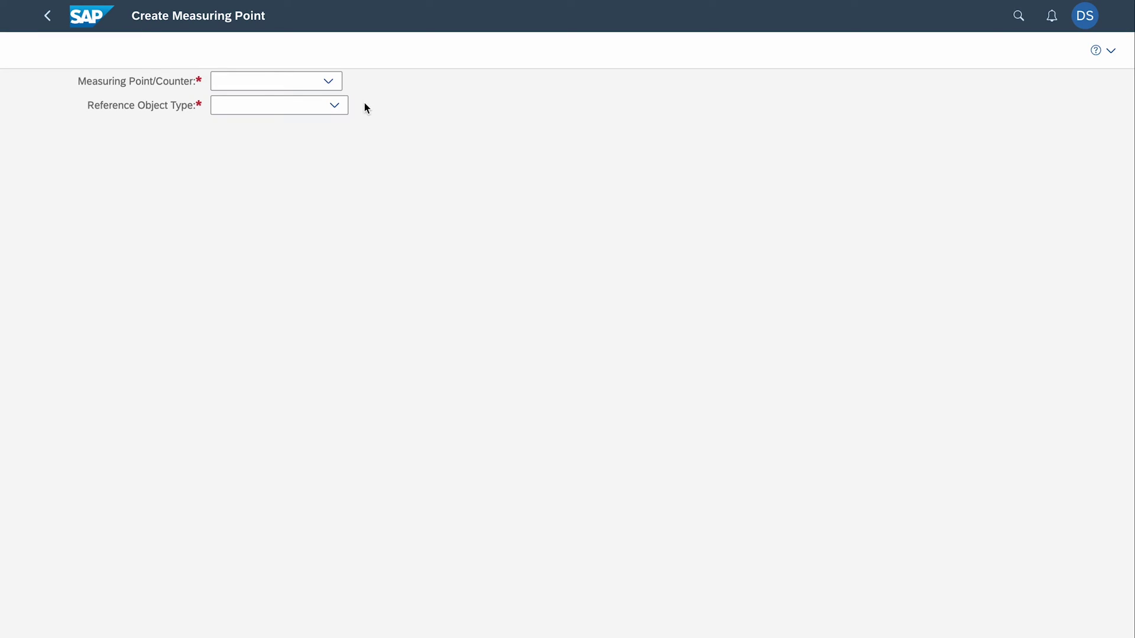
{"action": "left_click", "coordinate": [329, 82]}
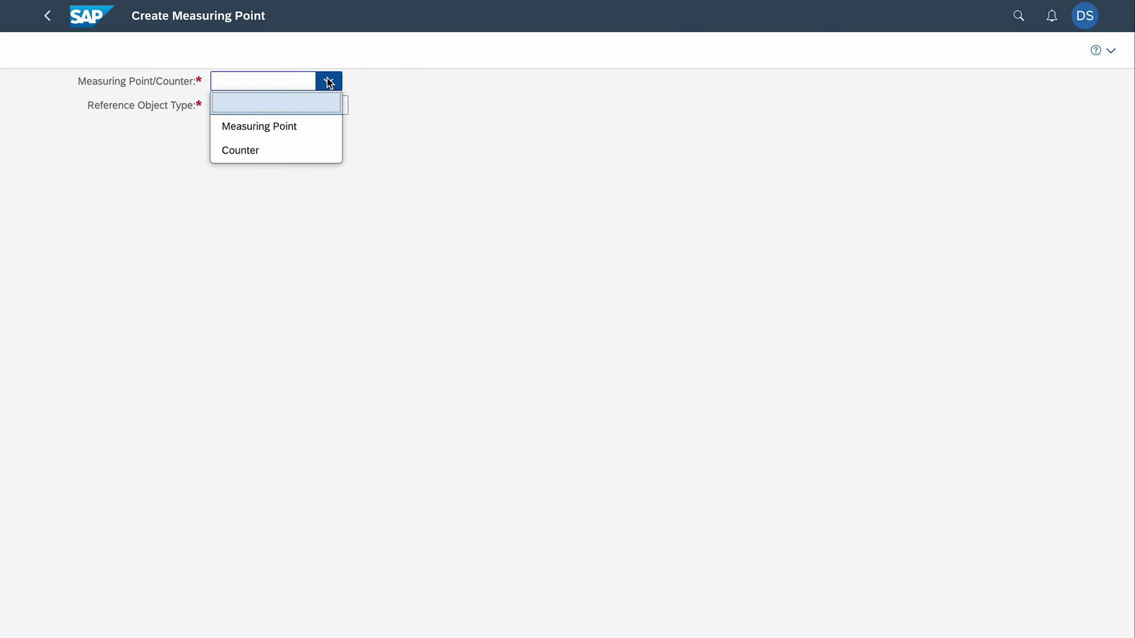
{"action": "left_click", "coordinate": [274, 131]}
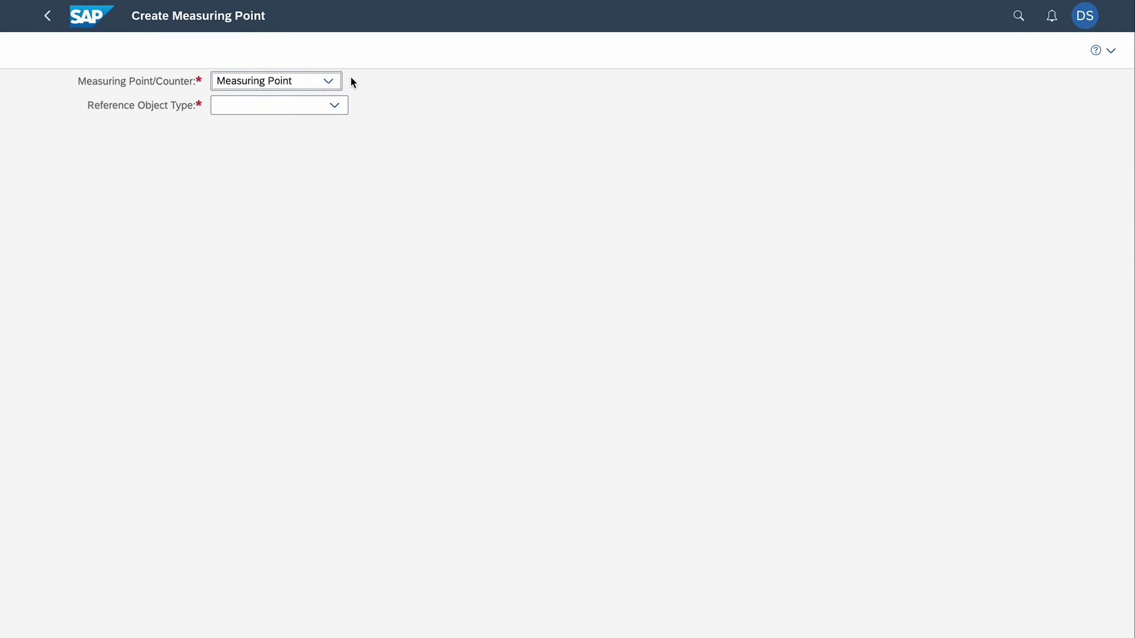
{"action": "left_click", "coordinate": [339, 105]}
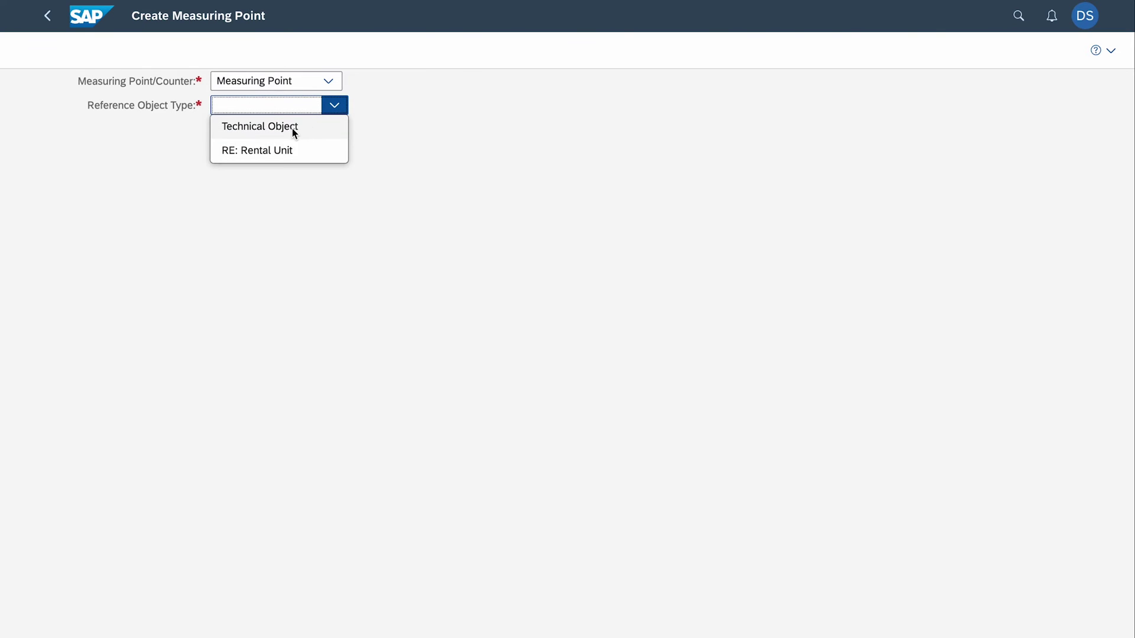
{"action": "left_click", "coordinate": [292, 129]}
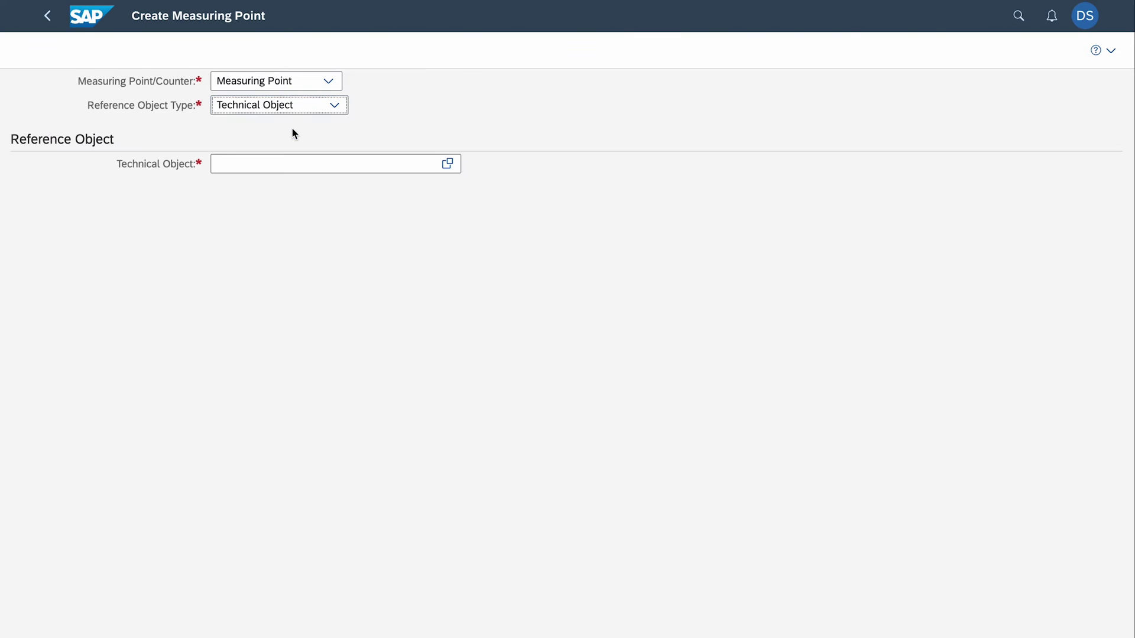
- Search technical objects for 'dyno', returning Dyno device and Dyno room (TX01-30-10)
{"action": "left_click", "coordinate": [456, 167]}
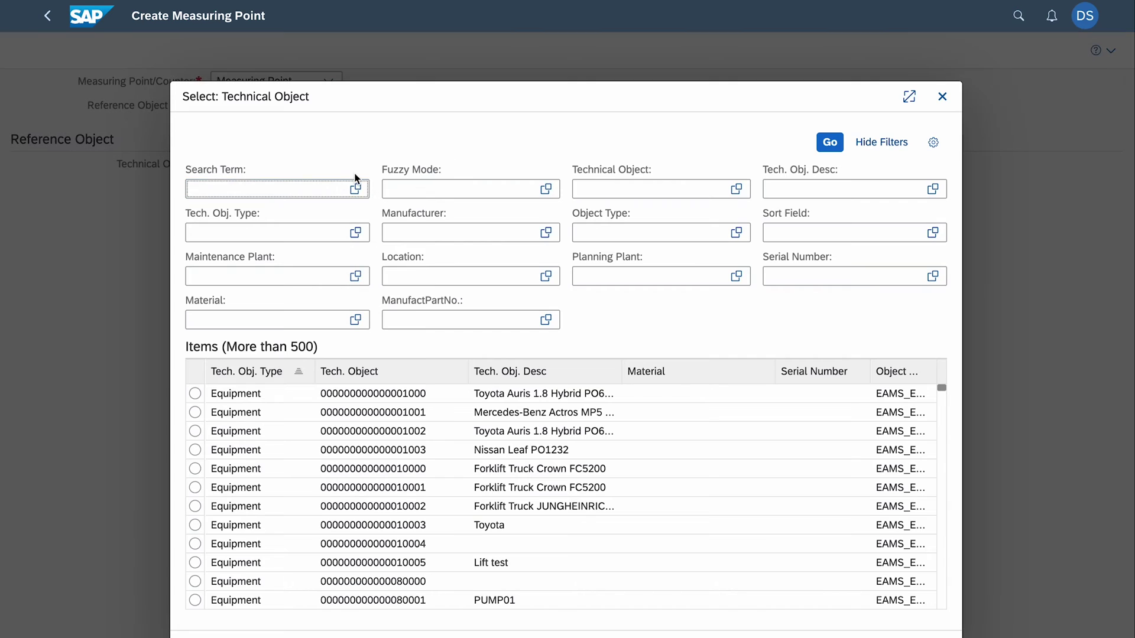
{"action": "type", "text": "desc"}
{"action": "key", "text": "BackSpace"}
{"action": "key", "text": "BackSpace"}
{"action": "key", "text": "BackSpace"}
{"action": "type", "text": "yno"}
{"action": "key", "text": "Return"}
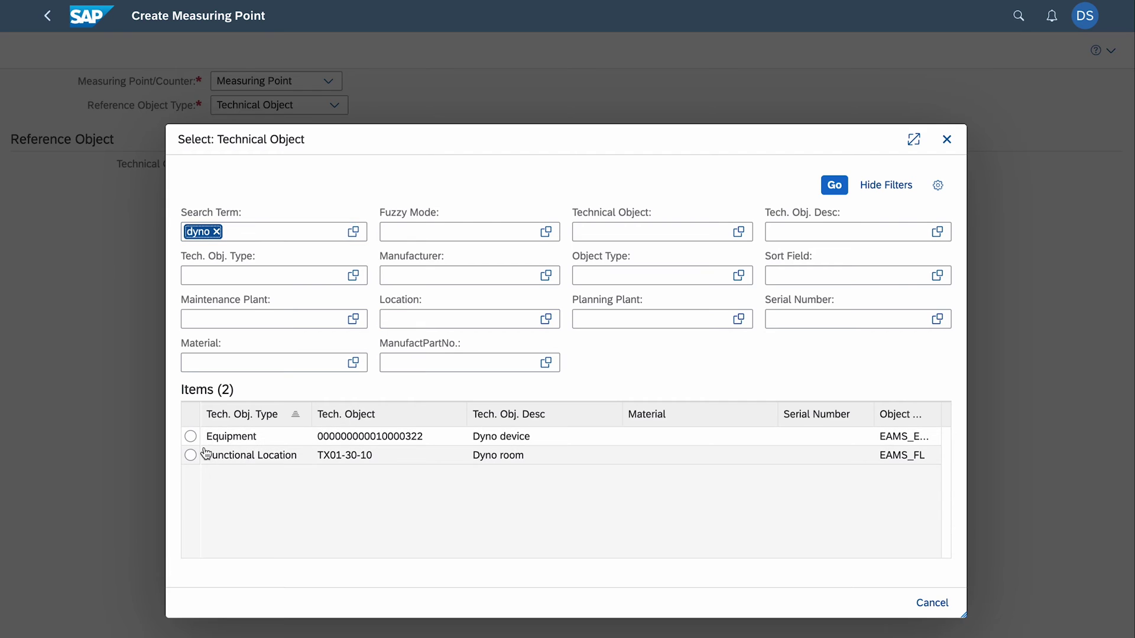
- Attach Dyno device 10000322, with description 'Temperature of the surface' and position 'FRONT SIDE'
{"action": "left_click", "coordinate": [190, 436]}
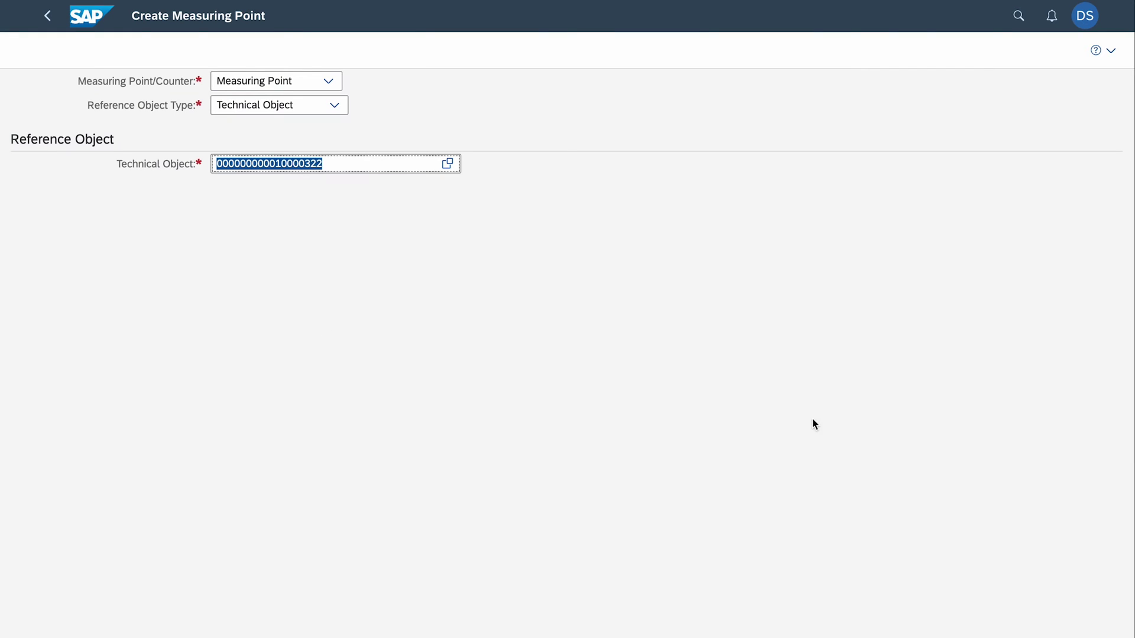
{"action": "key", "text": "Return"}
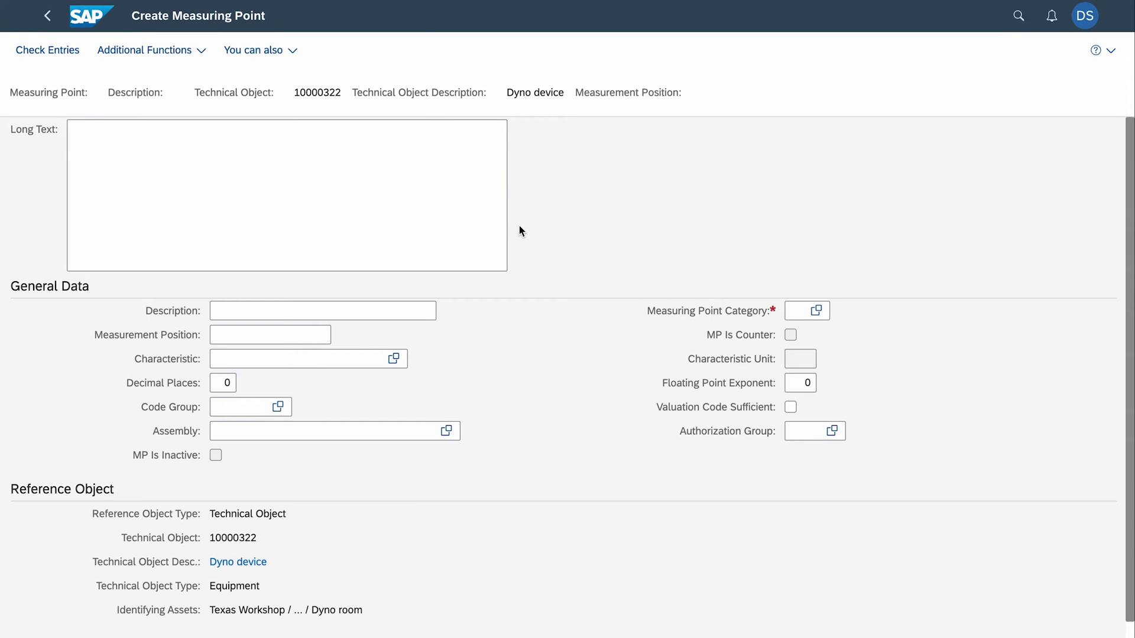
{"action": "left_click", "coordinate": [333, 165]}
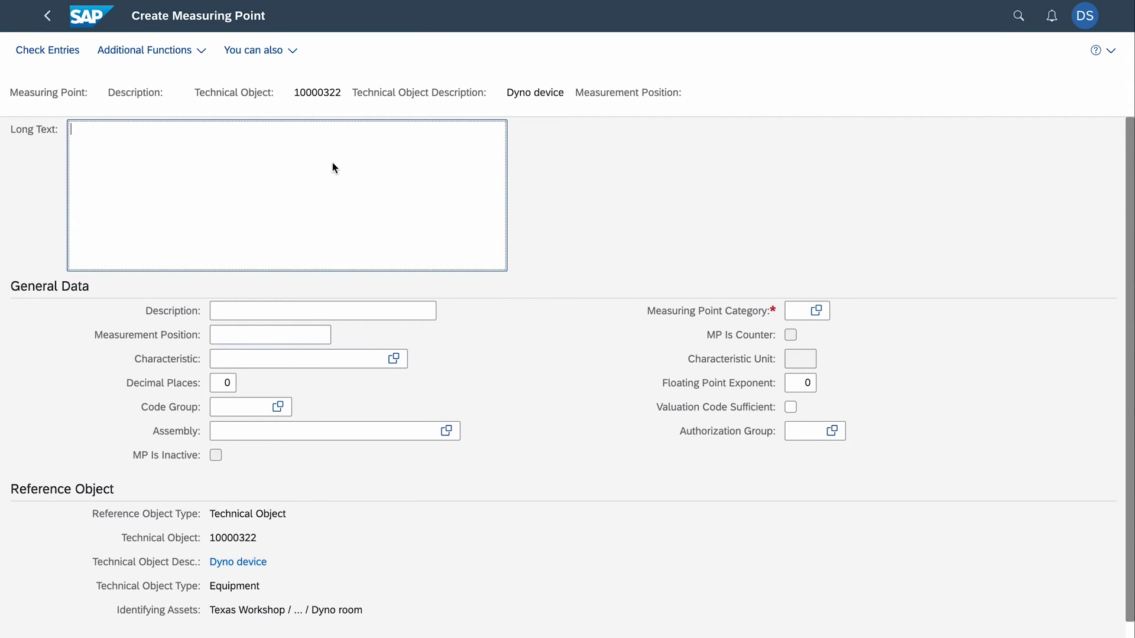
{"action": "left_click", "coordinate": [262, 308]}
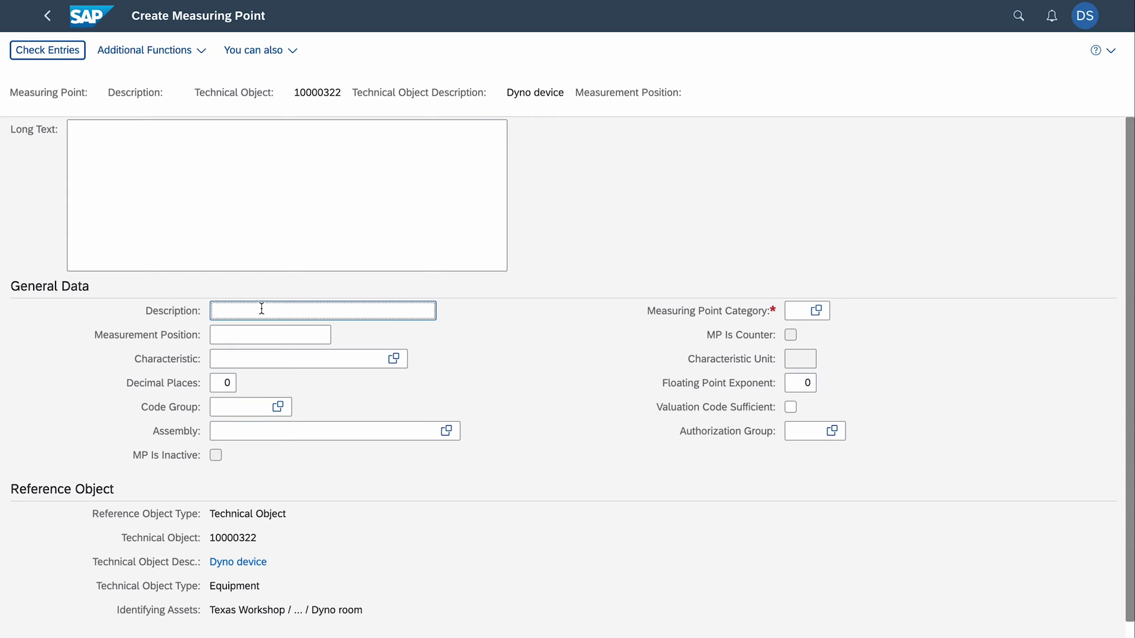
{"action": "type", "text": "Temperature of the surface"}
{"action": "left_click", "coordinate": [239, 335]}
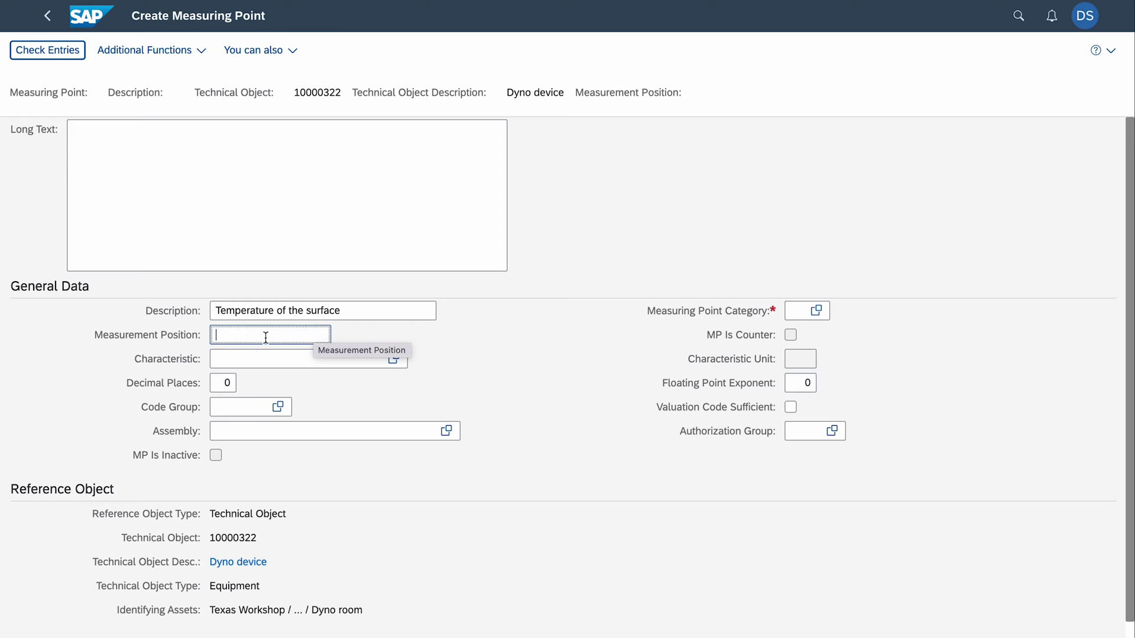
{"action": "type", "text": "FRONT SIDE"}
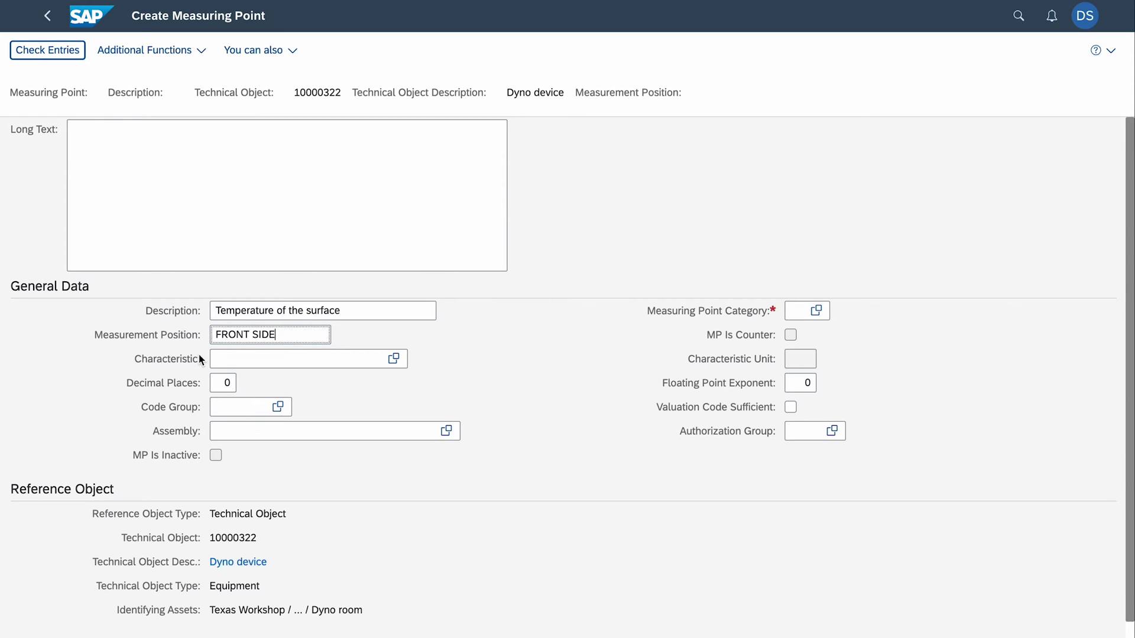
- Set Measuring Point Category to M, MeasPoint (general), from the value help list
{"action": "left_click", "coordinate": [821, 317]}
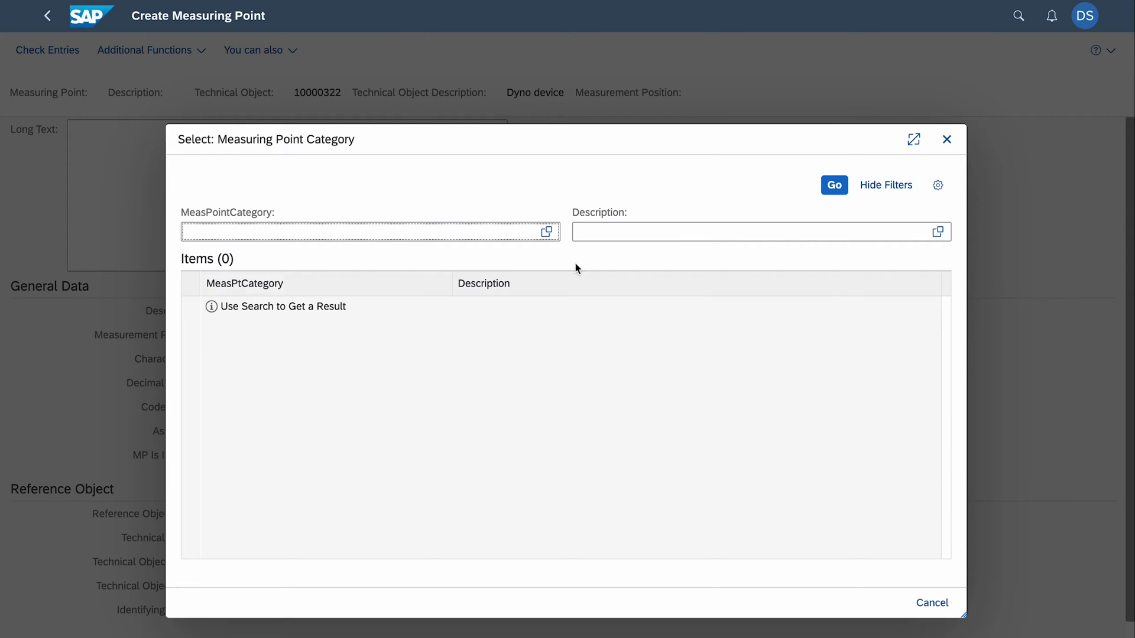
{"action": "left_click", "coordinate": [834, 187]}
{"action": "left_click", "coordinate": [190, 344]}
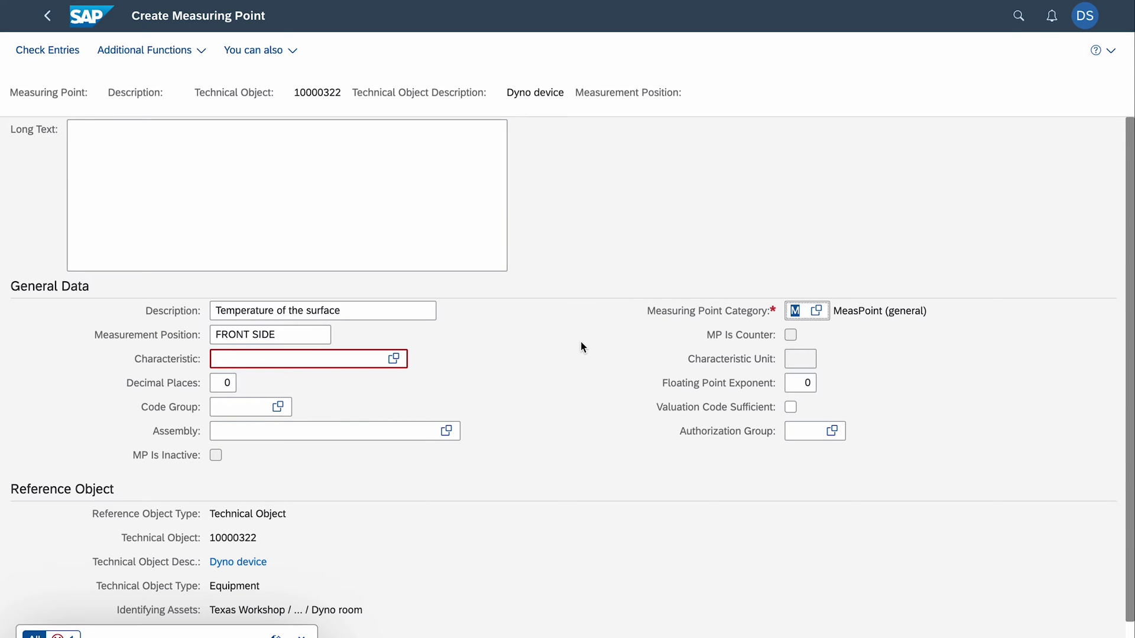
{"action": "left_click", "coordinate": [374, 311]}
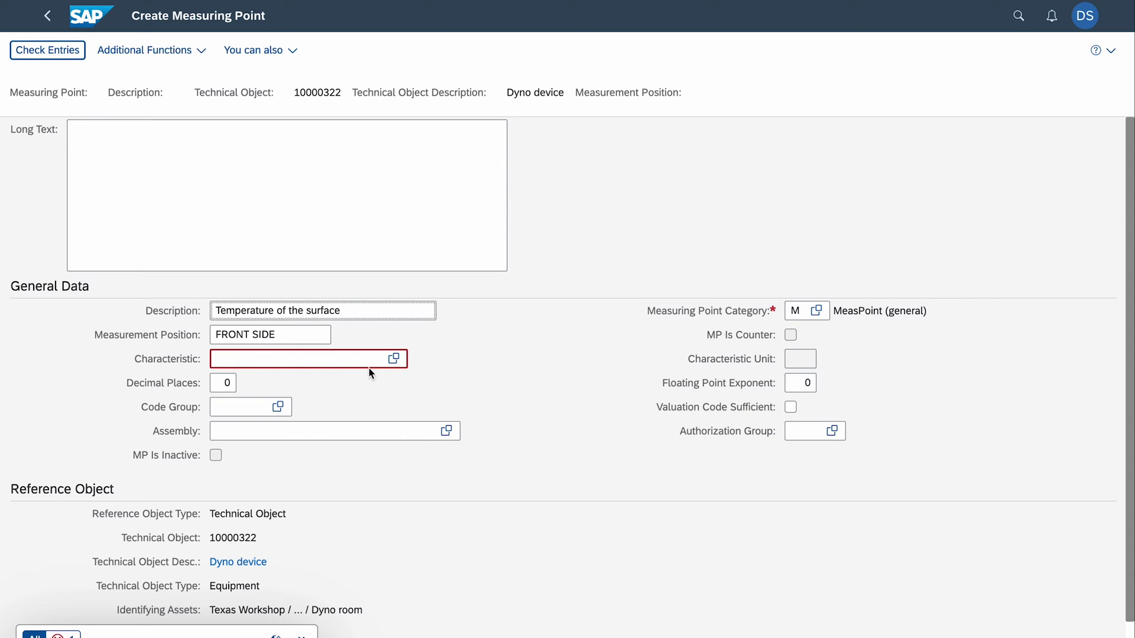
- Assign characteristic ZEAM_SURFACE_TEMPERATURE via an *EAM* search, creating measuring point 115 in °C
{"action": "left_click", "coordinate": [394, 359]}
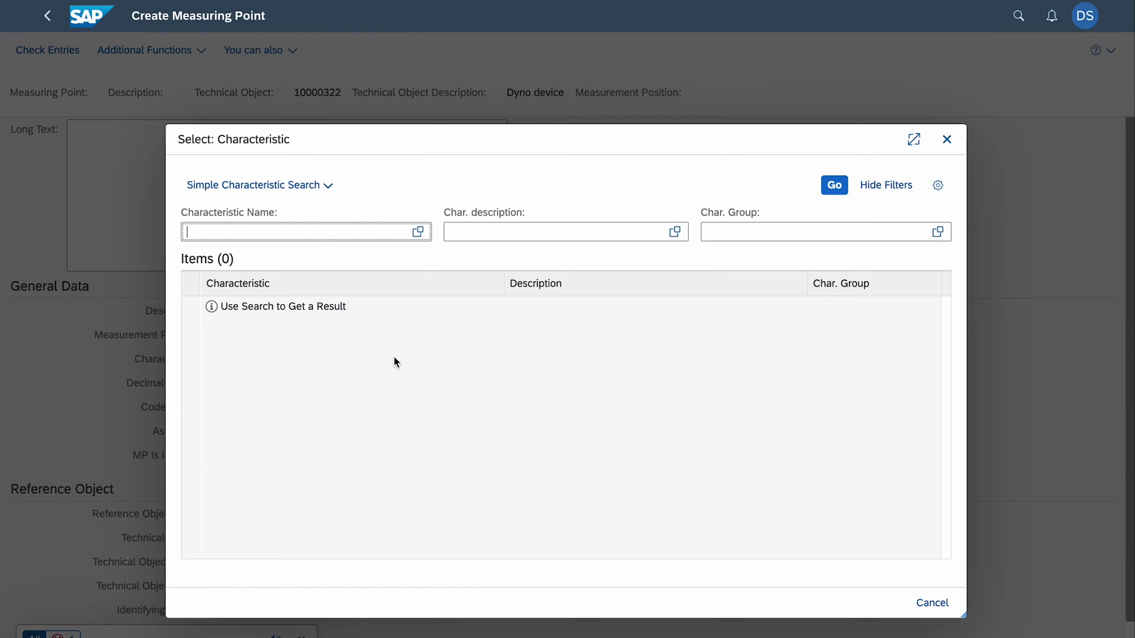
{"action": "type", "text": "*EAM*"}
{"action": "key", "text": "Return"}
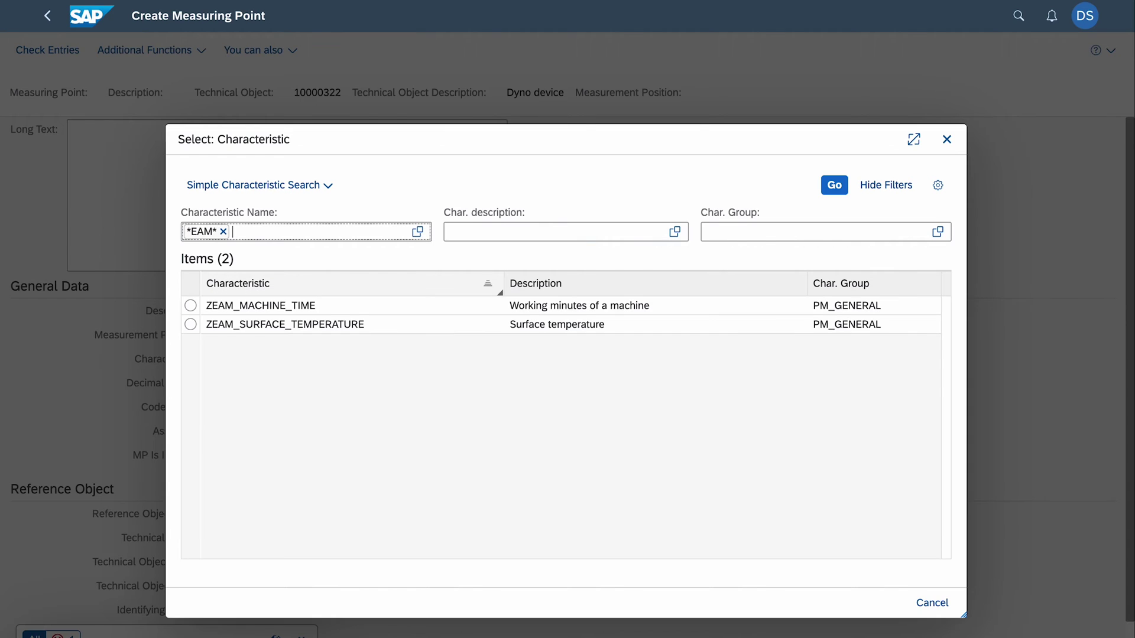
{"action": "left_click", "coordinate": [192, 325]}
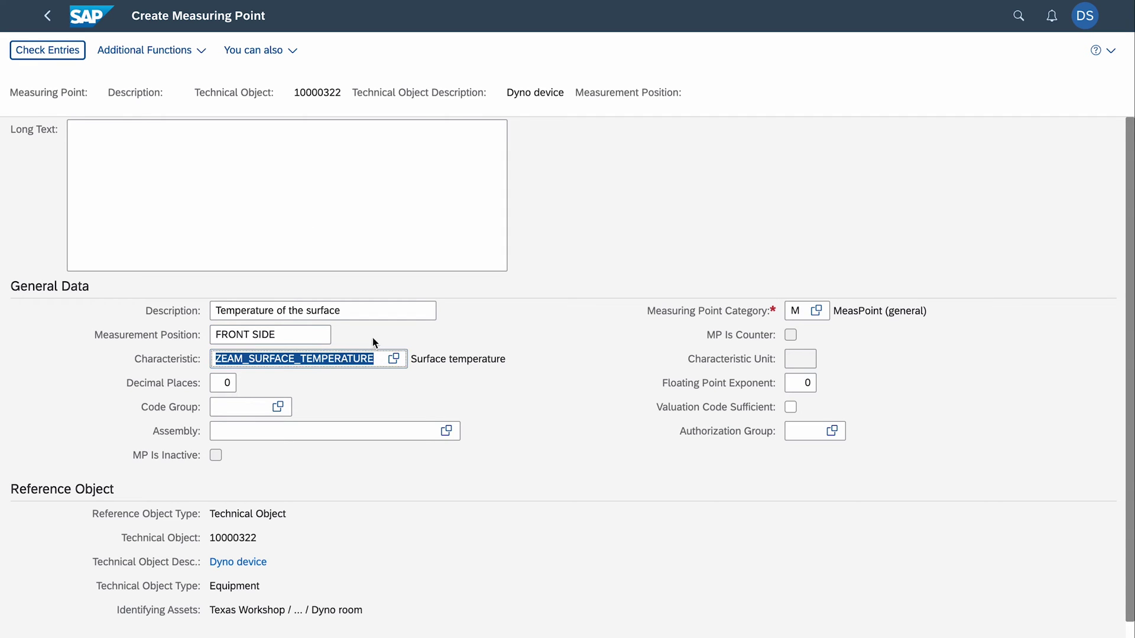
{"action": "left_click", "coordinate": [312, 335]}
{"action": "key", "text": "Return"}
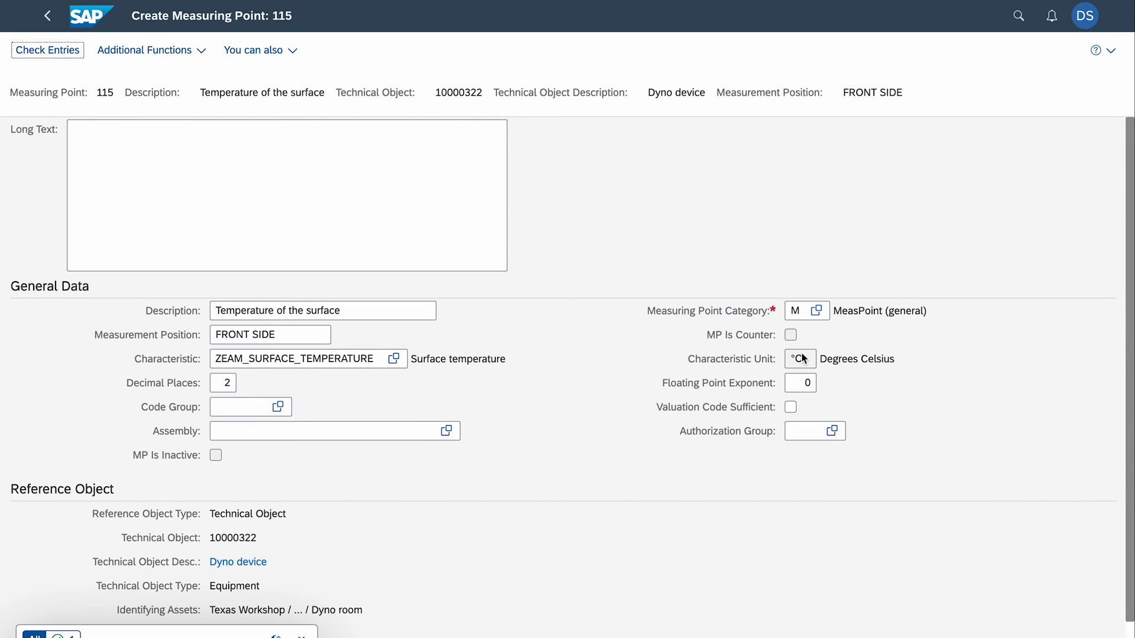
{"action": "left_click", "coordinate": [787, 359]}
{"action": "left_click", "coordinate": [331, 470]}
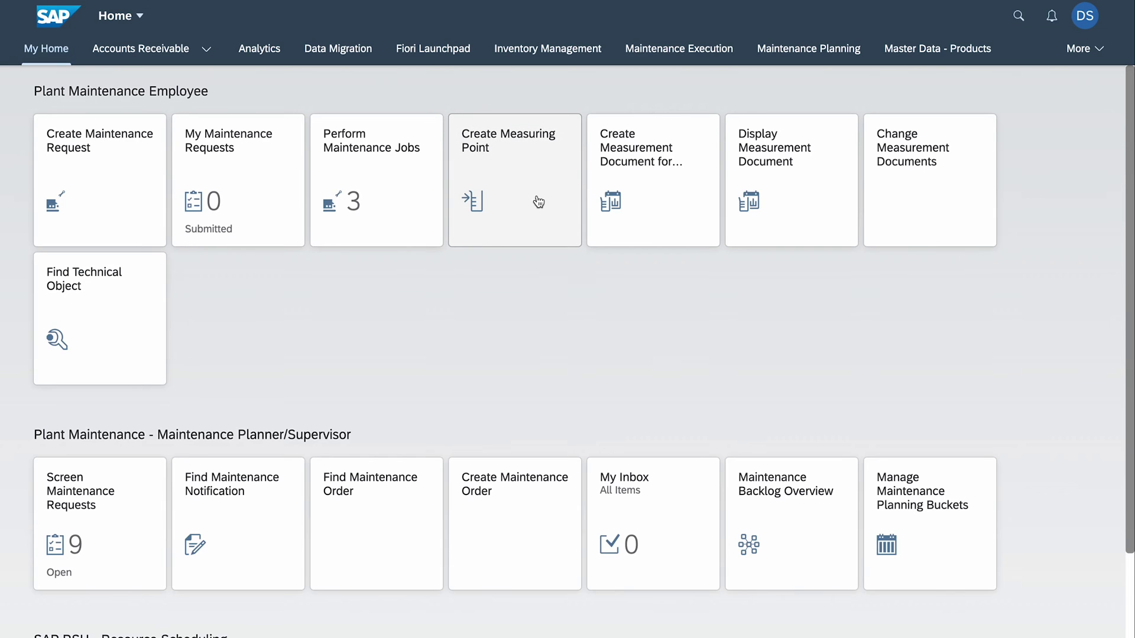
- Start a new Counter measuring point with reference type Technical Object, choosing Dyno device found by searching 'dyno'
{"action": "left_click", "coordinate": [544, 185]}
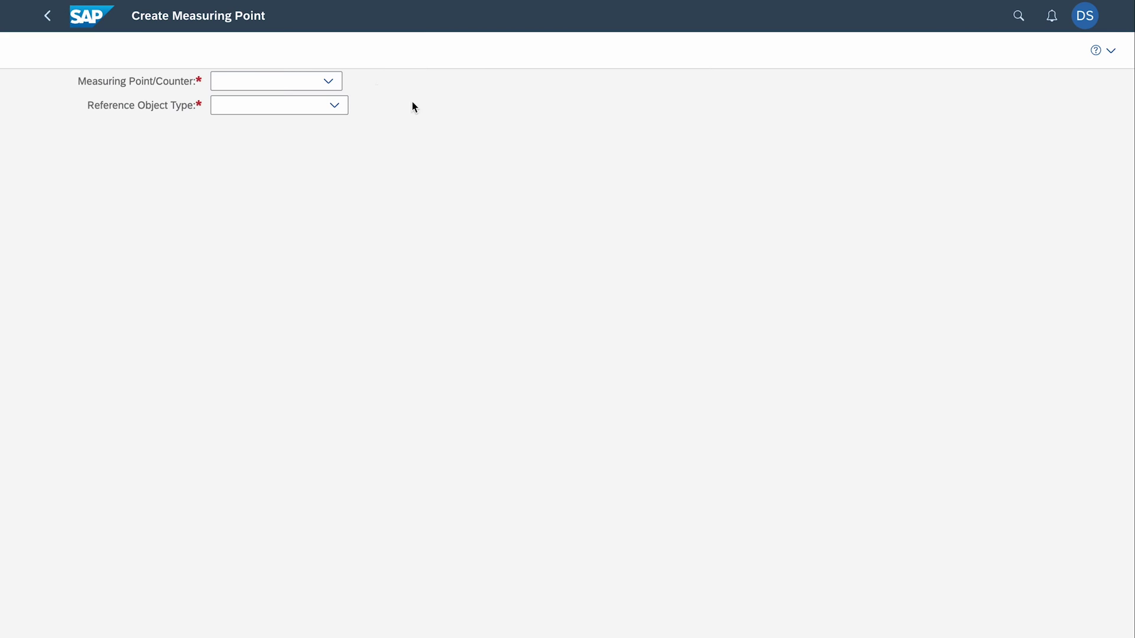
{"action": "left_click", "coordinate": [328, 82]}
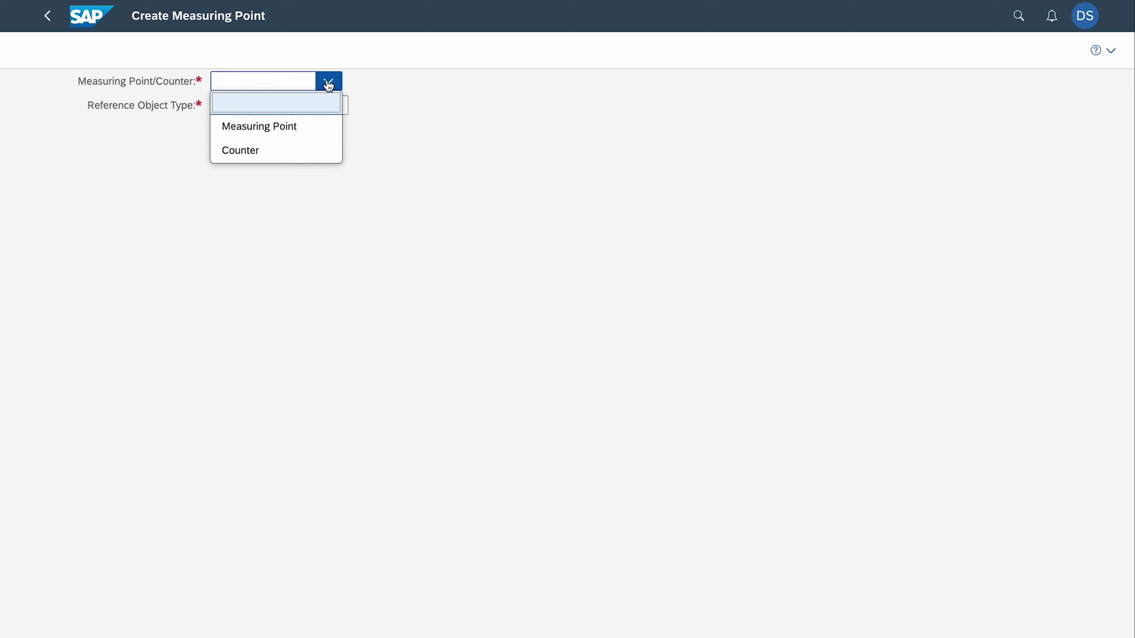
{"action": "left_click", "coordinate": [246, 150]}
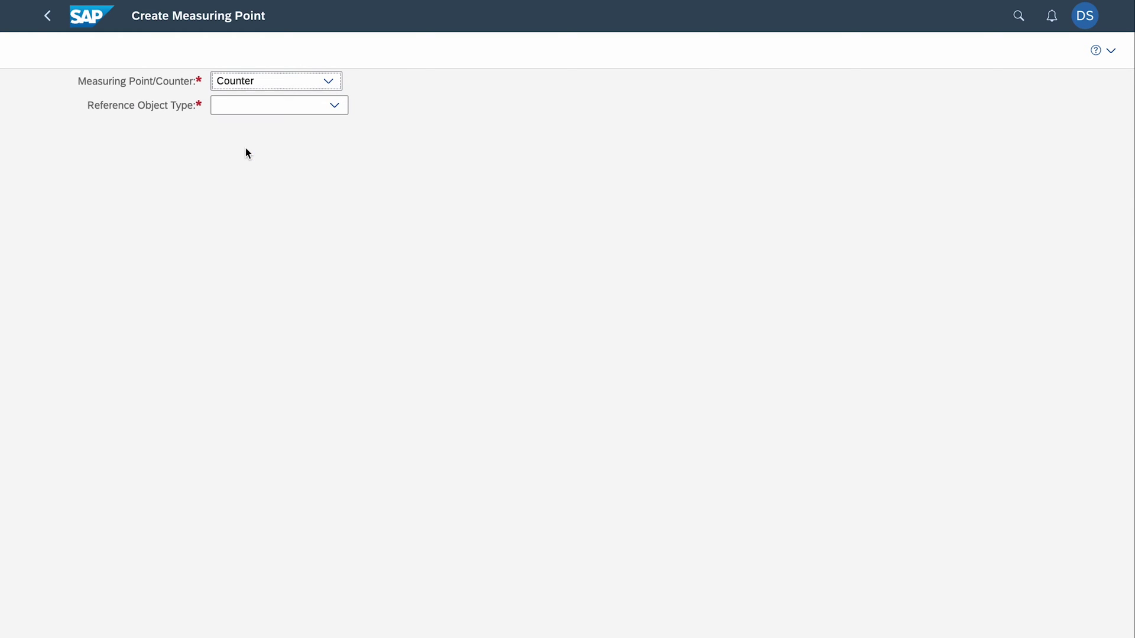
{"action": "left_click", "coordinate": [334, 107]}
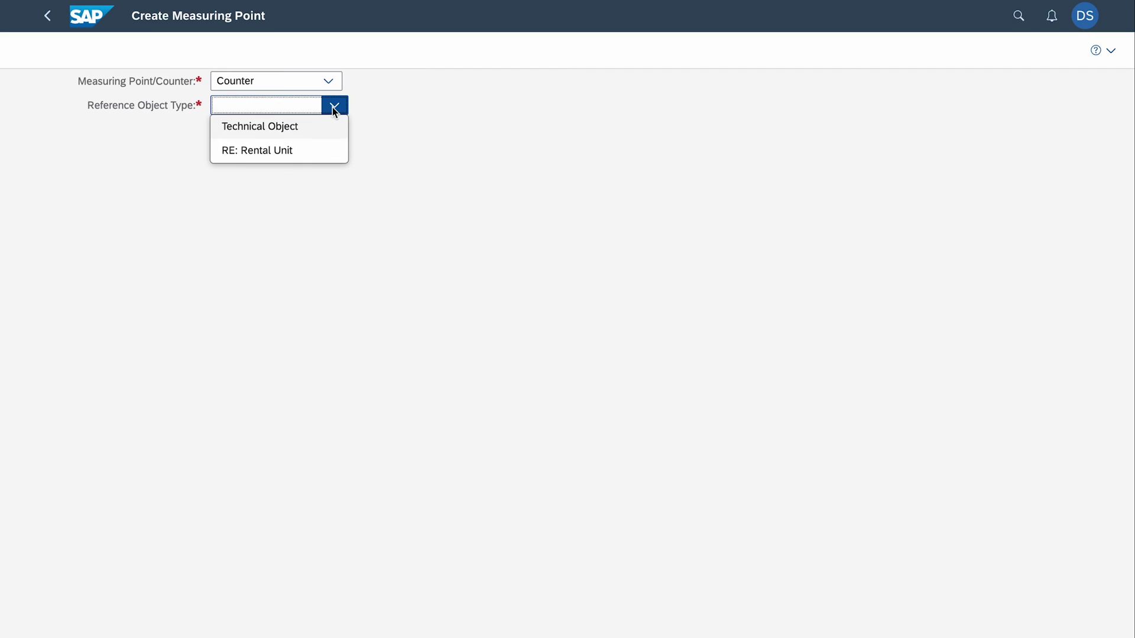
{"action": "left_click", "coordinate": [294, 124]}
{"action": "left_click", "coordinate": [449, 164]}
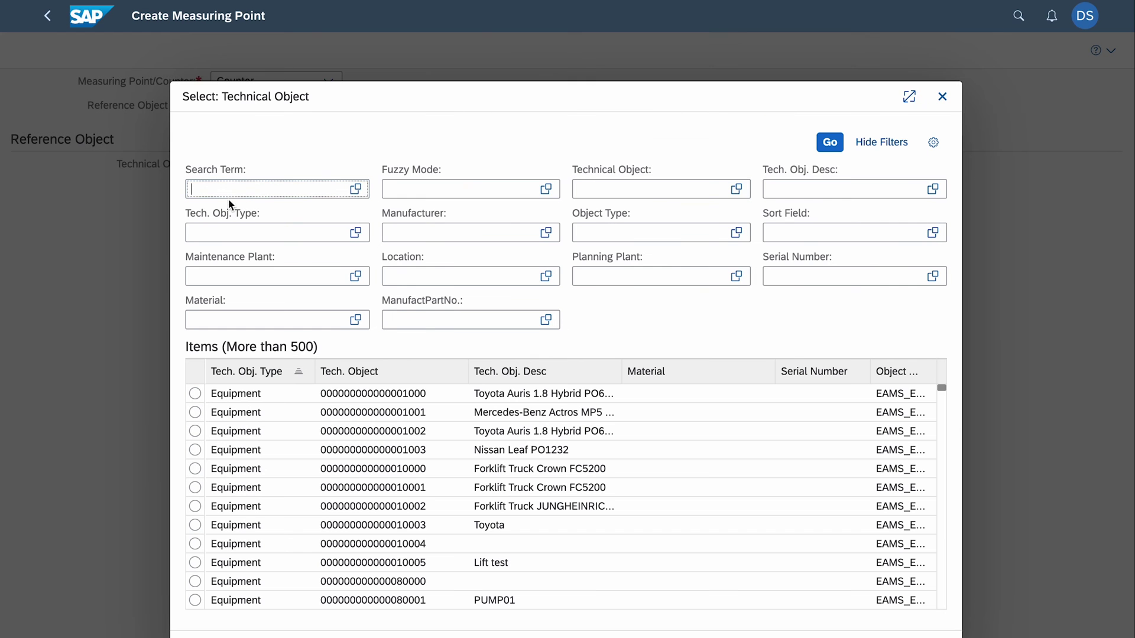
{"action": "type", "text": "dyno"}
{"action": "key", "text": "Return"}
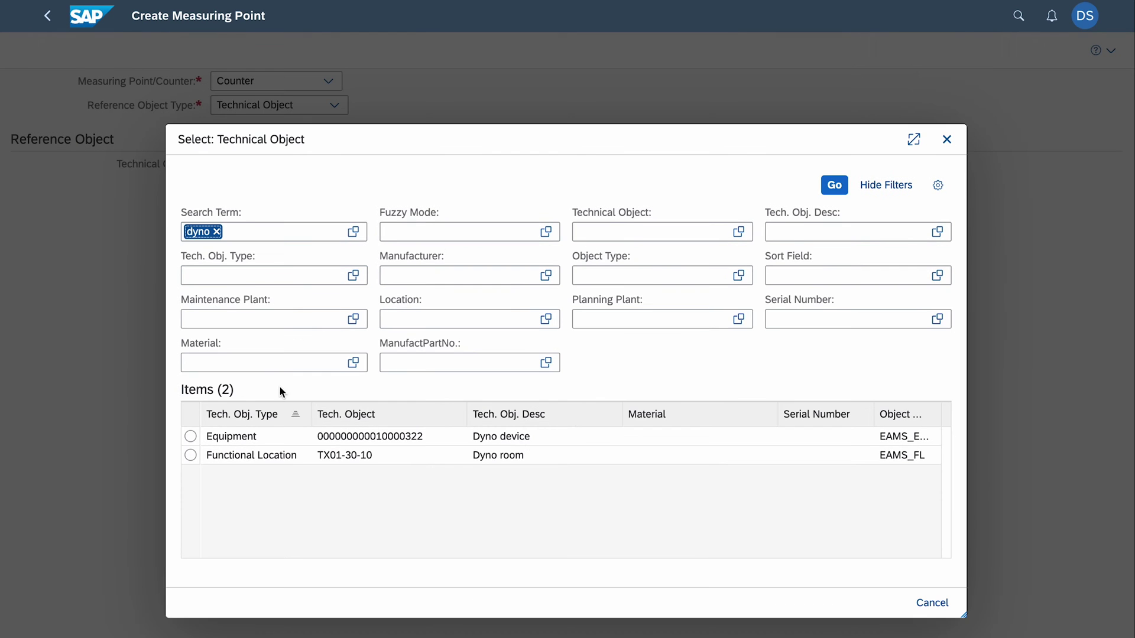
{"action": "left_click", "coordinate": [195, 440]}
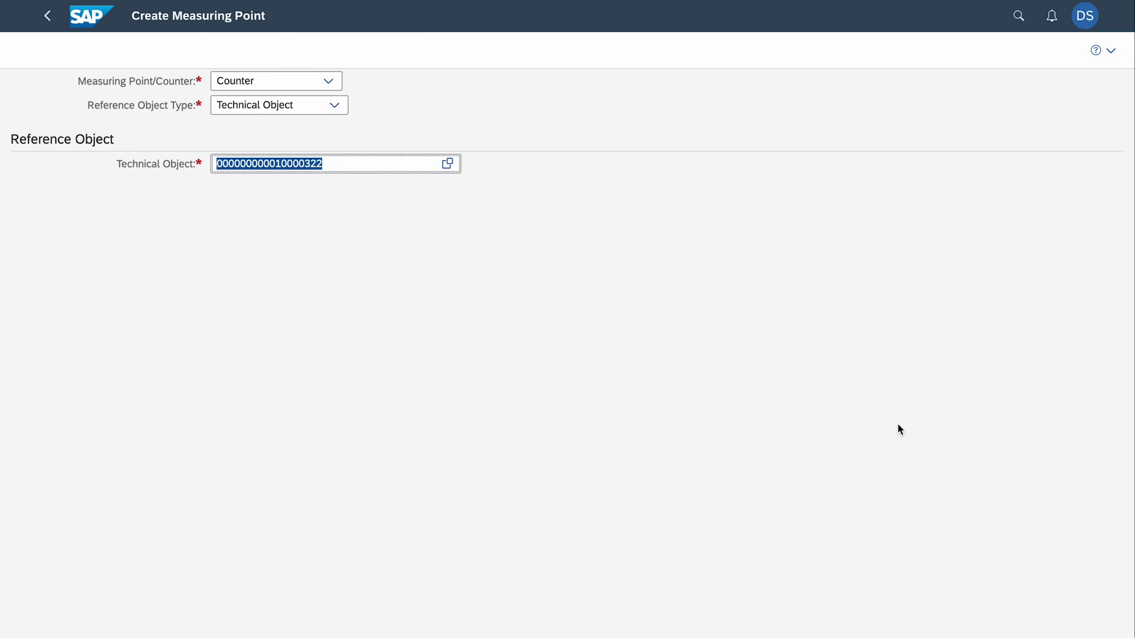
- Describe the counter as 'Current working time (minutes)' at measurement position 'MINI SCREEN (left)'
{"action": "key", "text": "Return"}
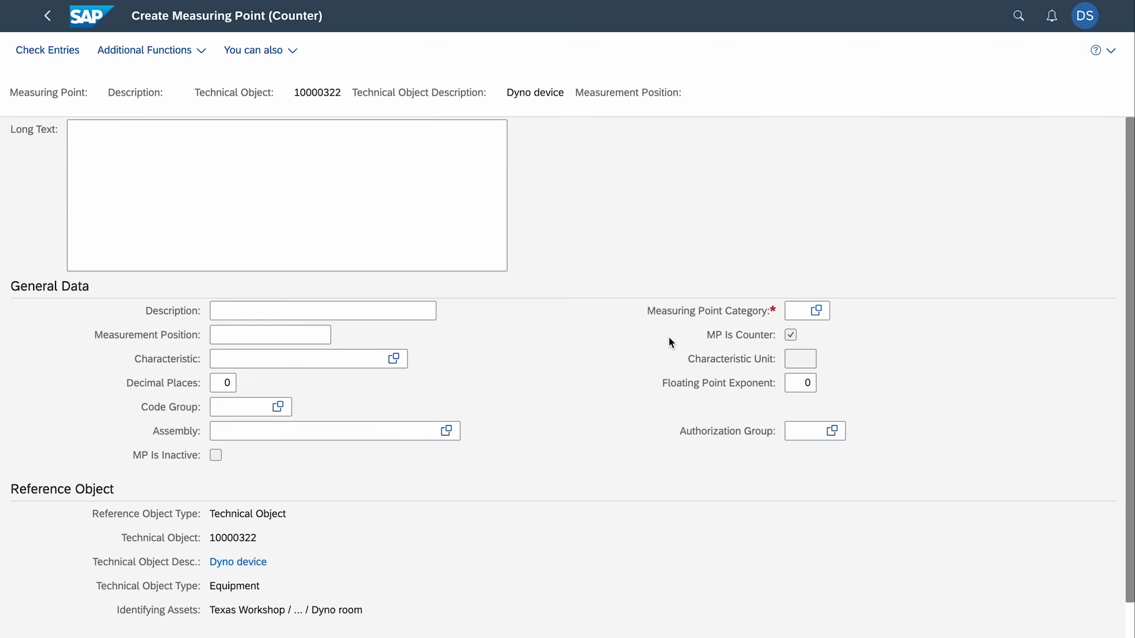
{"action": "left_click", "coordinate": [358, 310]}
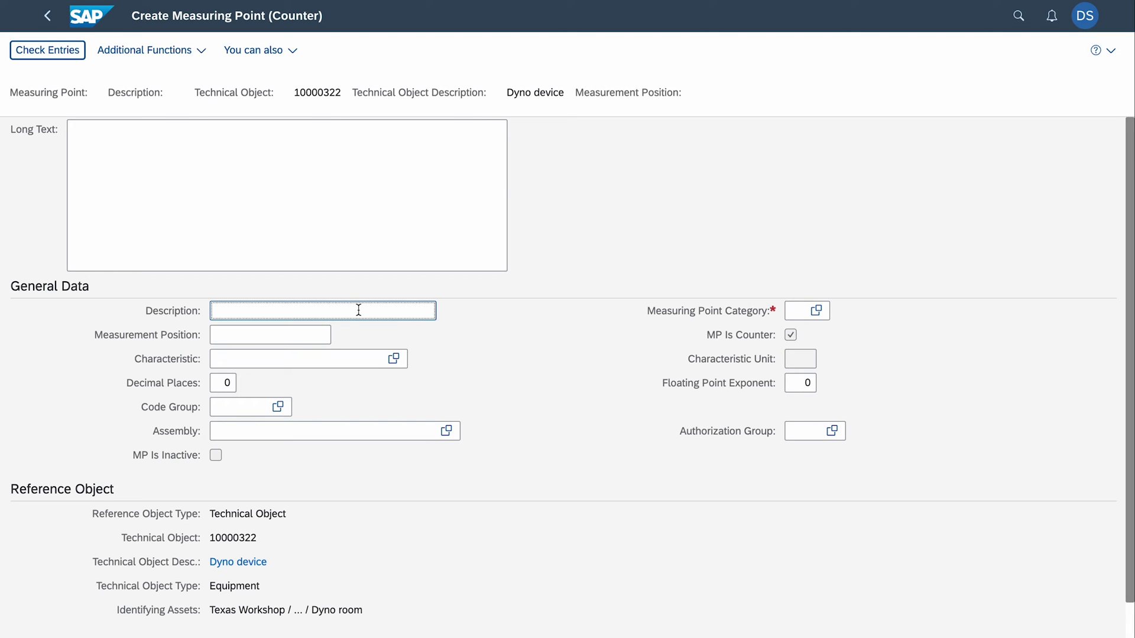
{"action": "type", "text": "Current working time (minutes)"}
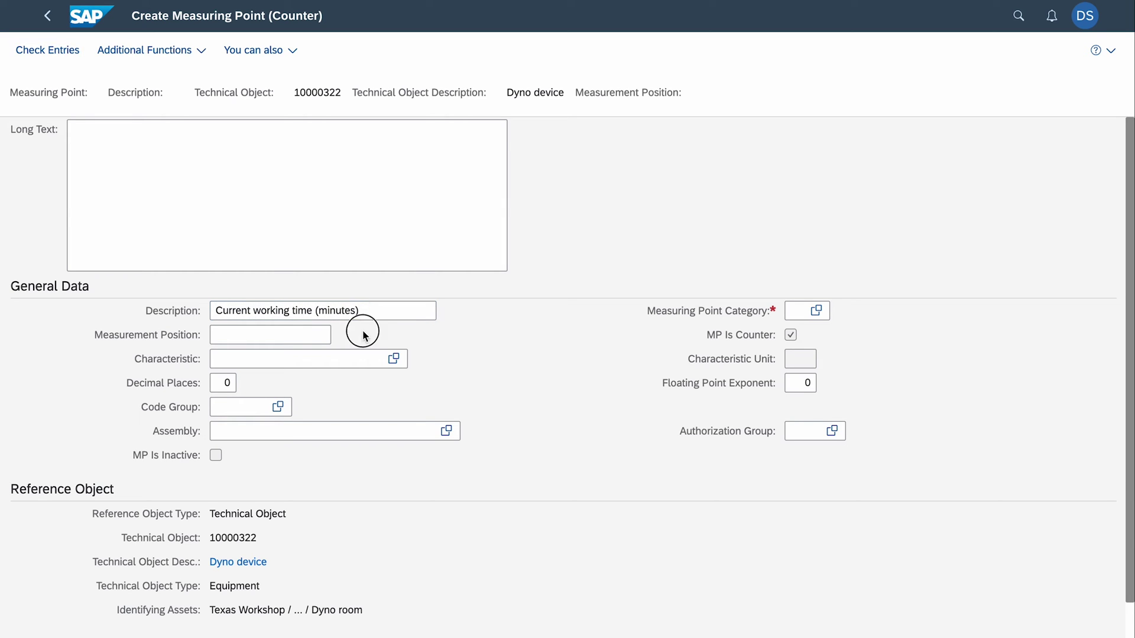
{"action": "left_click", "coordinate": [317, 334]}
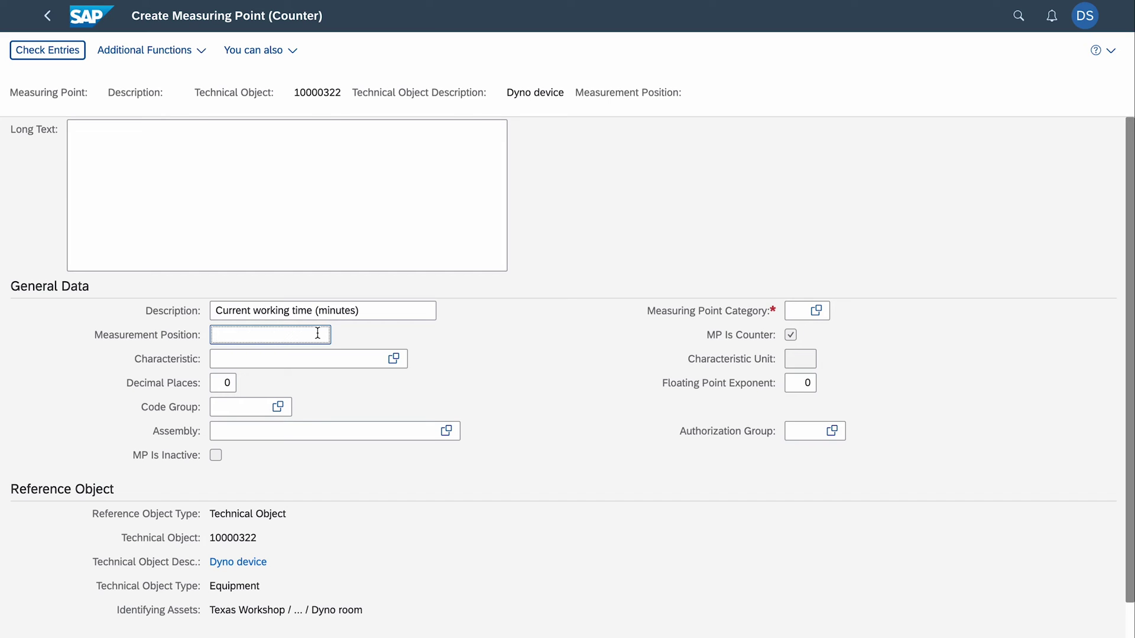
{"action": "type", "text": "MINI SCREEN (left)"}
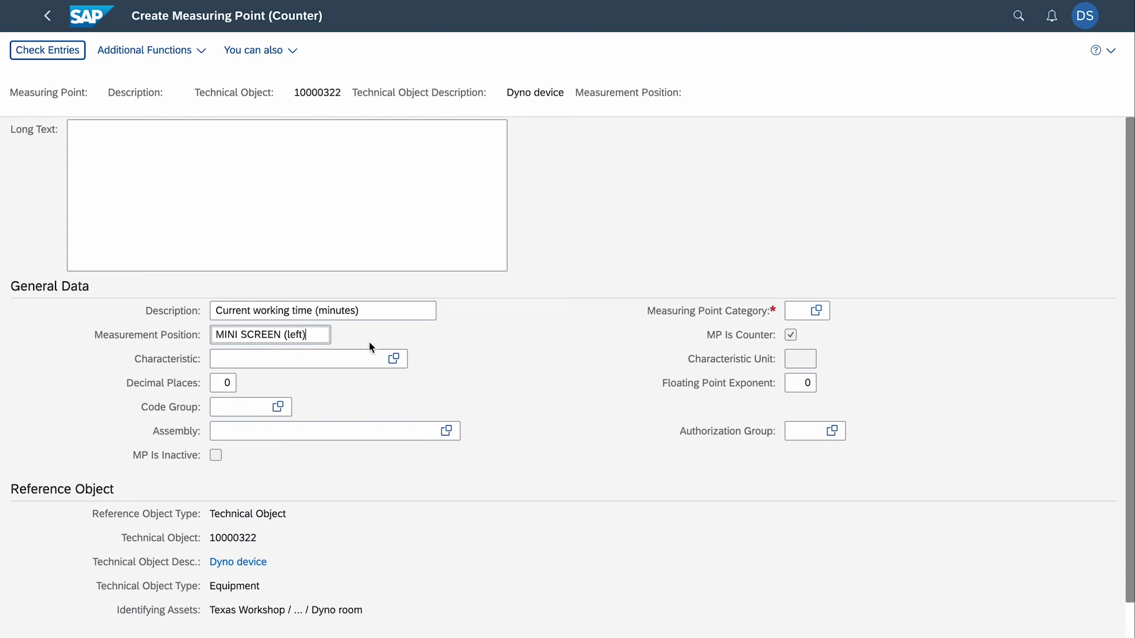
- Assign characteristic ZEAM_MACHINE_TIME, found by searching *EAM*, and validate the entries
{"action": "left_click", "coordinate": [393, 358]}
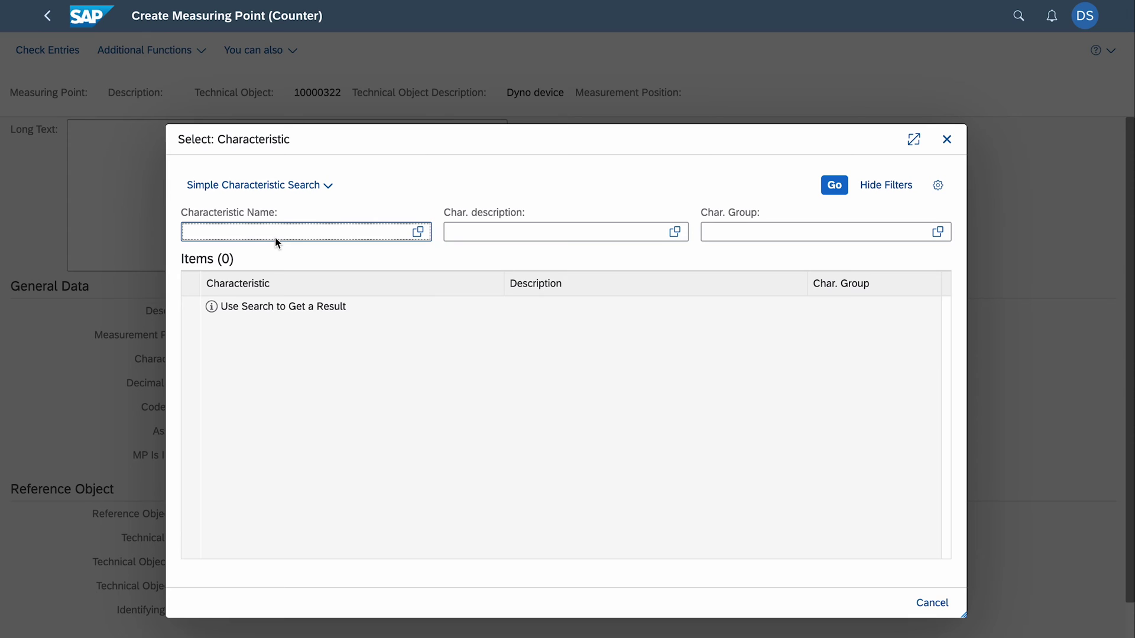
{"action": "type", "text": "*EAM*"}
{"action": "key", "text": "Return"}
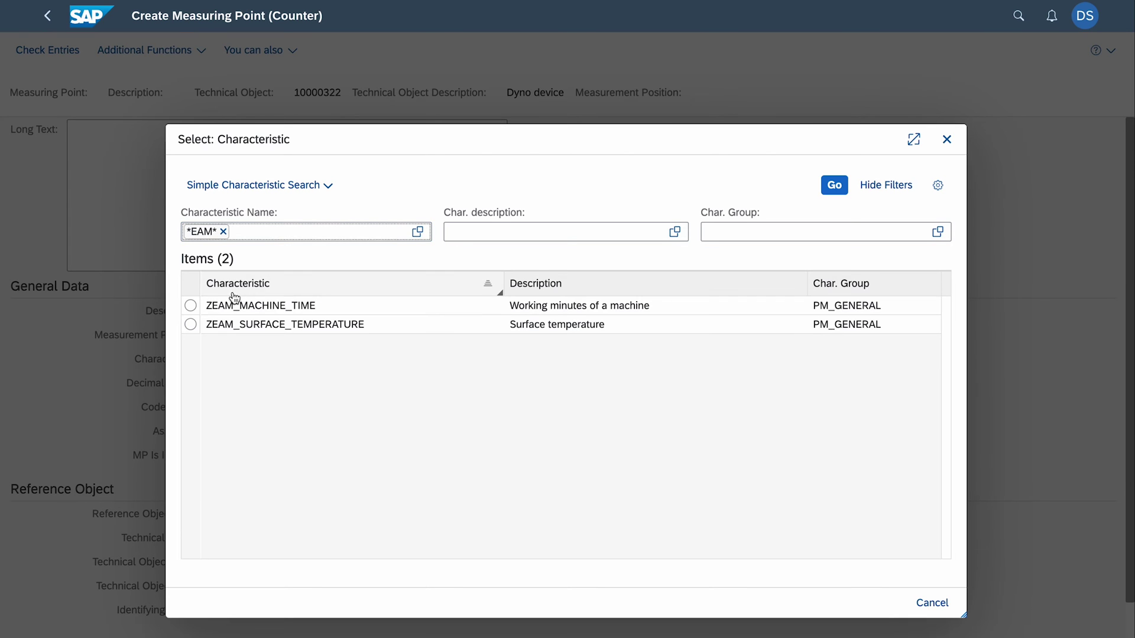
{"action": "left_click", "coordinate": [190, 305]}
{"action": "left_click", "coordinate": [343, 357]}
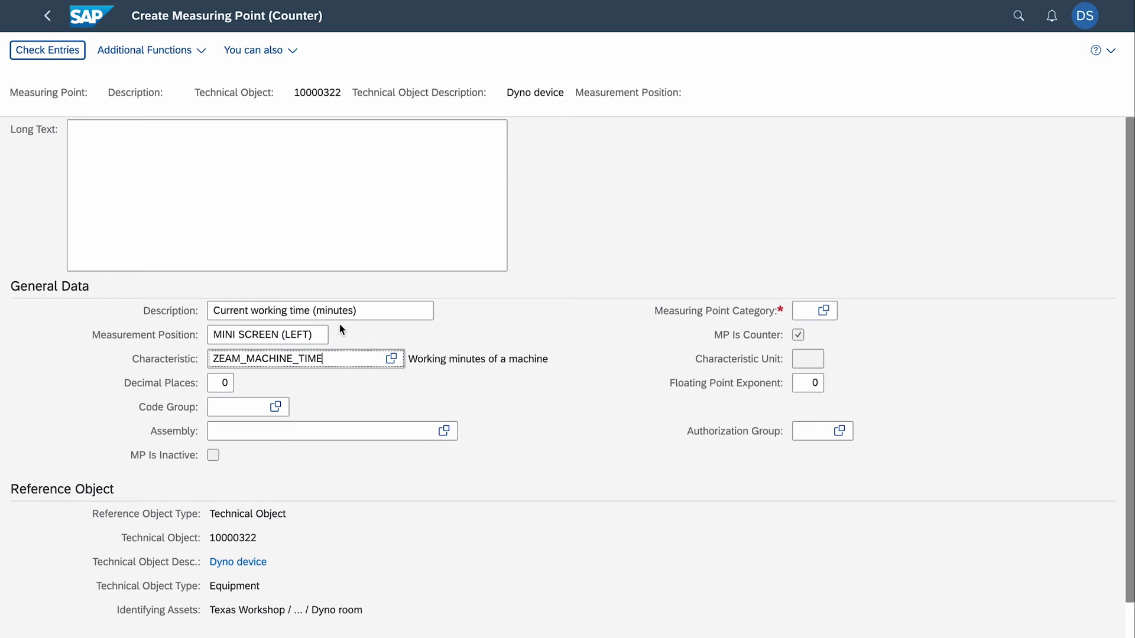
{"action": "left_click", "coordinate": [319, 335]}
{"action": "key", "text": "Return"}
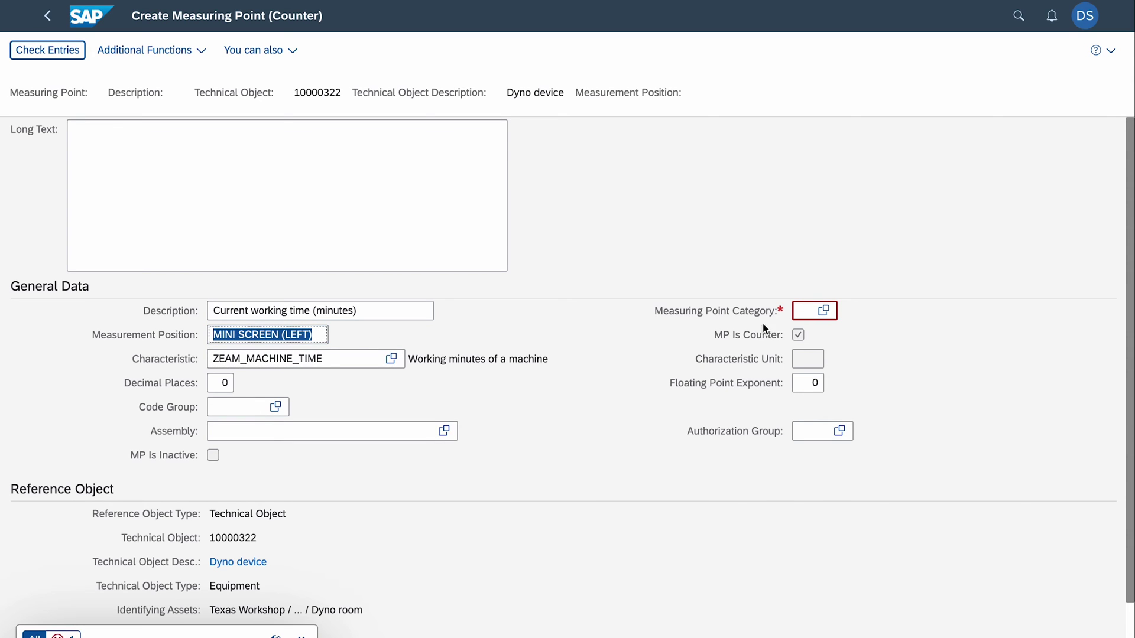
- Set the measuring point category to M, general measuring point
{"action": "left_click", "coordinate": [823, 310]}
{"action": "left_click", "coordinate": [835, 185]}
{"action": "left_click", "coordinate": [189, 343]}
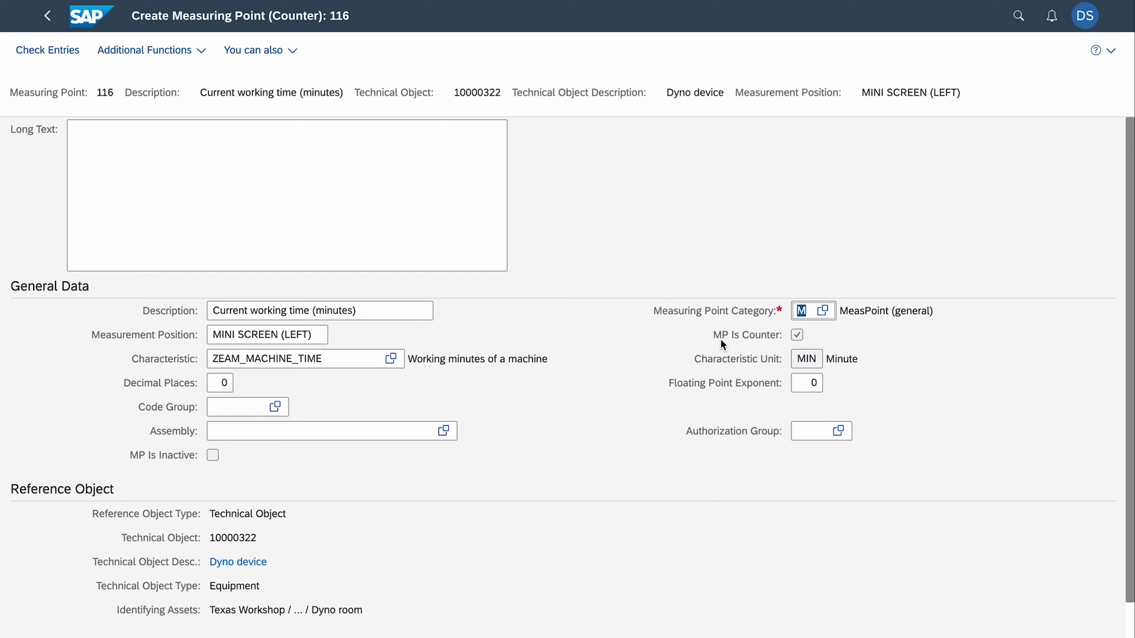
{"action": "left_click", "coordinate": [795, 339]}
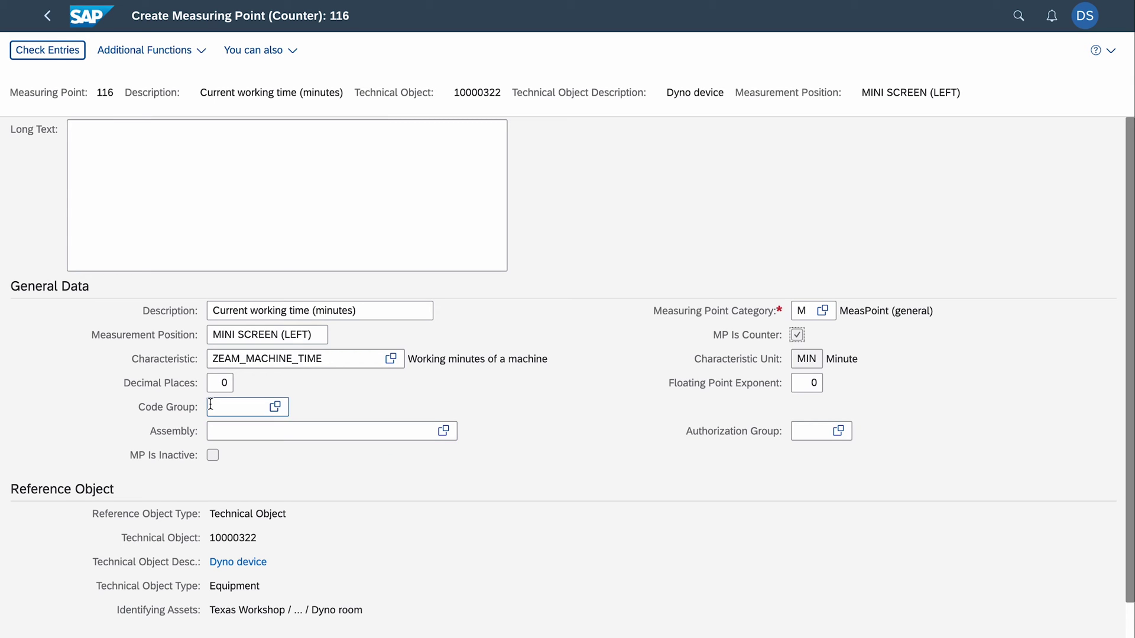
{"action": "scroll", "coordinate": [210, 405], "scroll_direction": "down", "scroll_amount": 2}
{"action": "scroll", "coordinate": [209, 402], "scroll_direction": "up", "scroll_amount": 2}
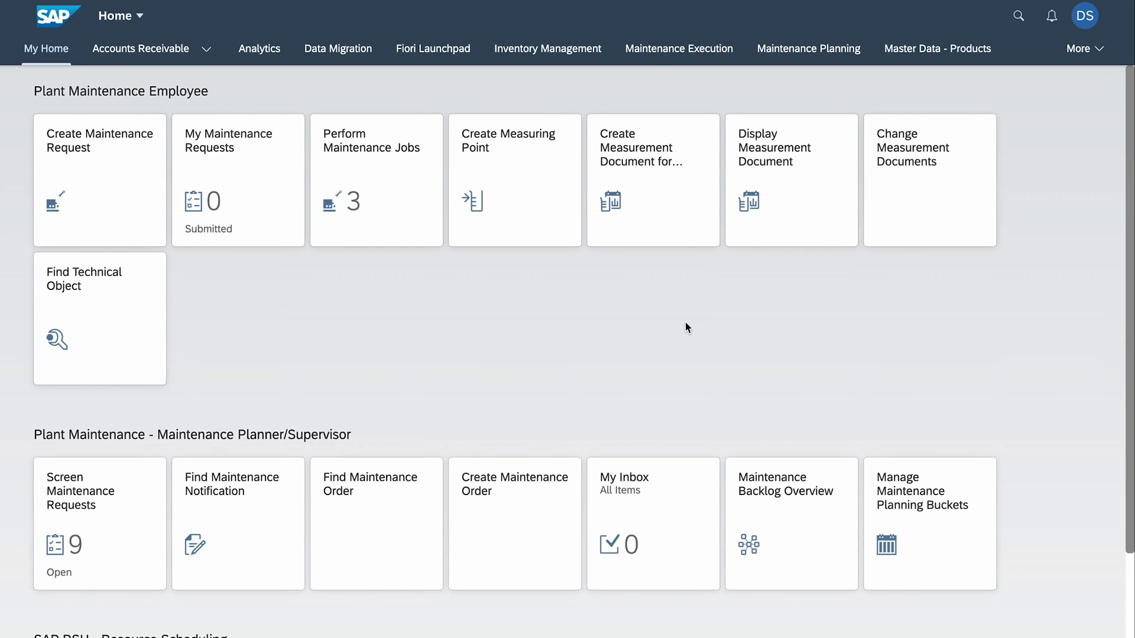
- Find maintenance order 'Dyno Device Inspection' by searching 'dyn' and show its operations
{"action": "left_click", "coordinate": [367, 501]}
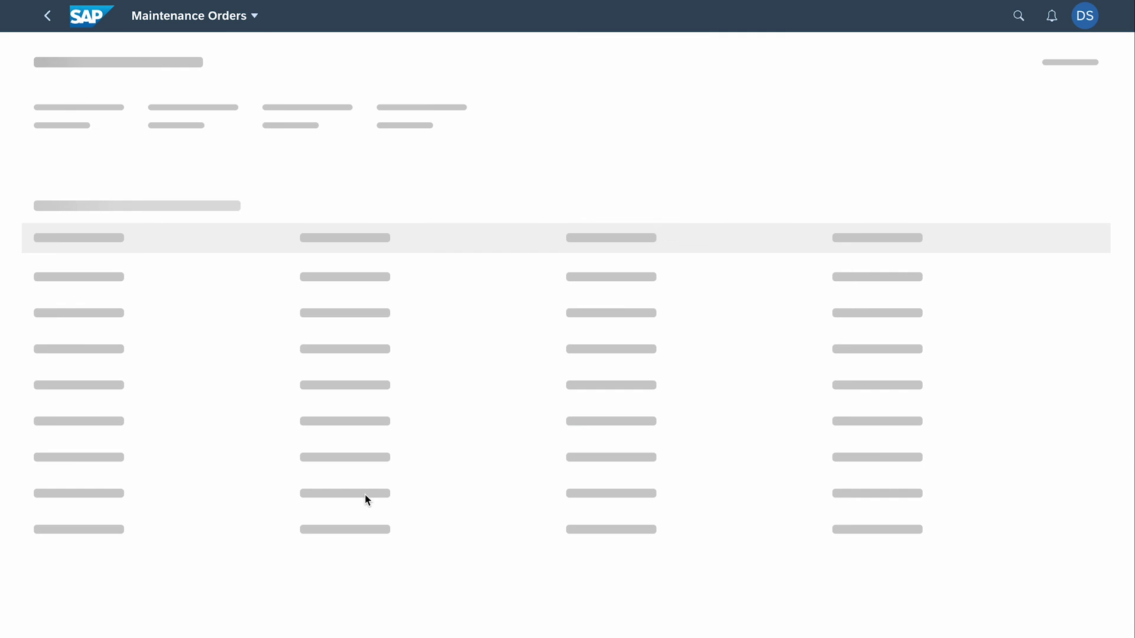
{"action": "left_click", "coordinate": [115, 118]}
{"action": "type", "text": "dyno"}
{"action": "key", "text": "Return"}
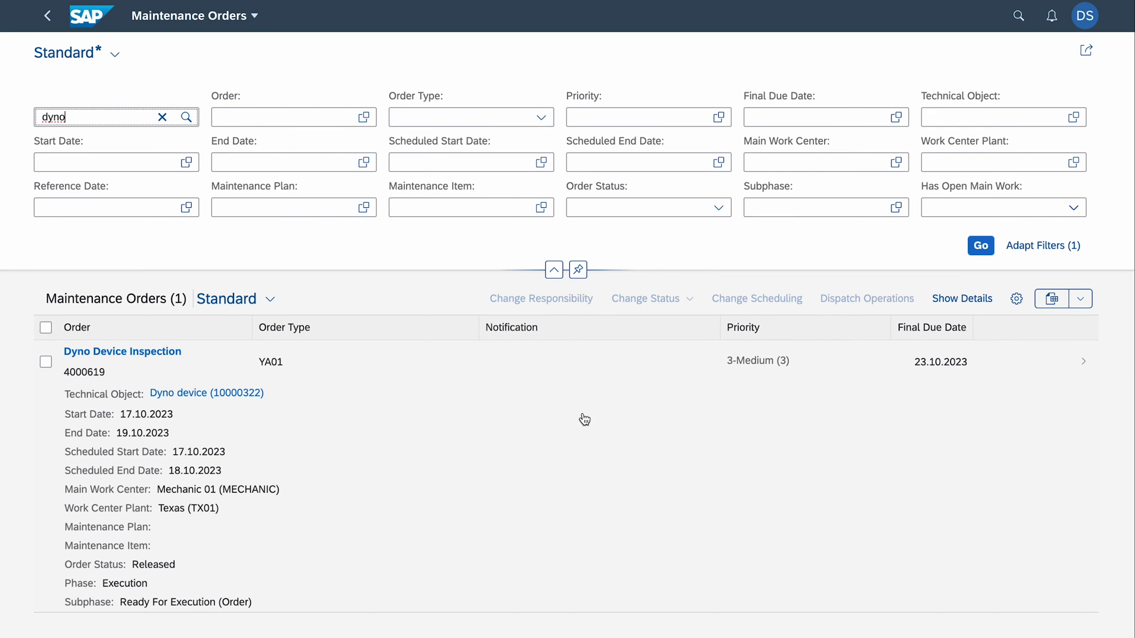
{"action": "left_click", "coordinate": [1084, 369]}
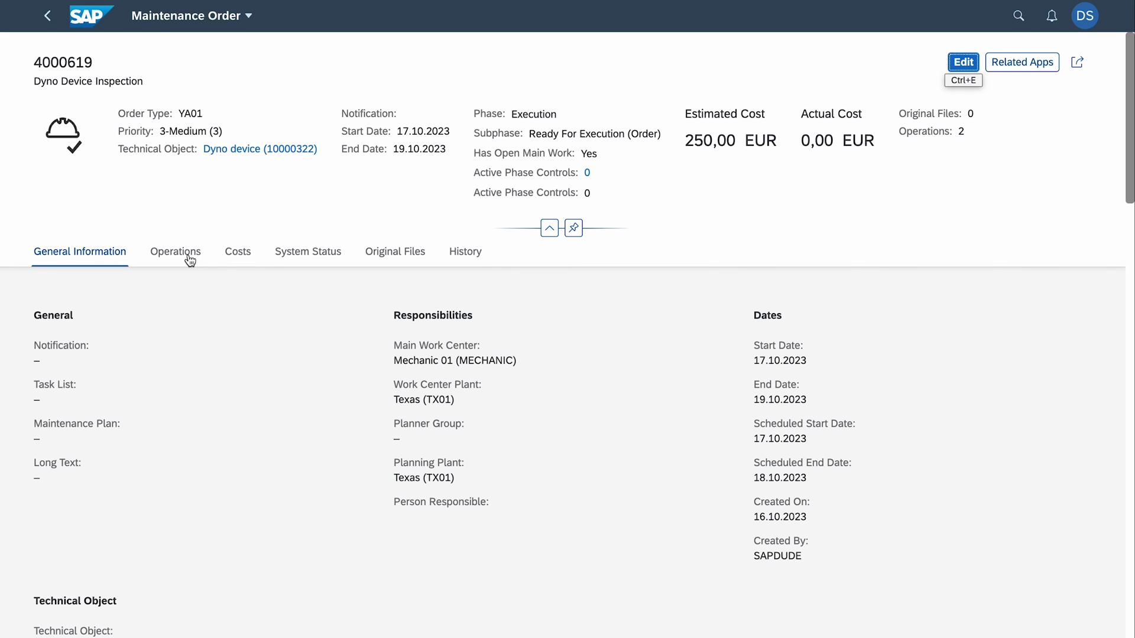
{"action": "left_click", "coordinate": [176, 252]}
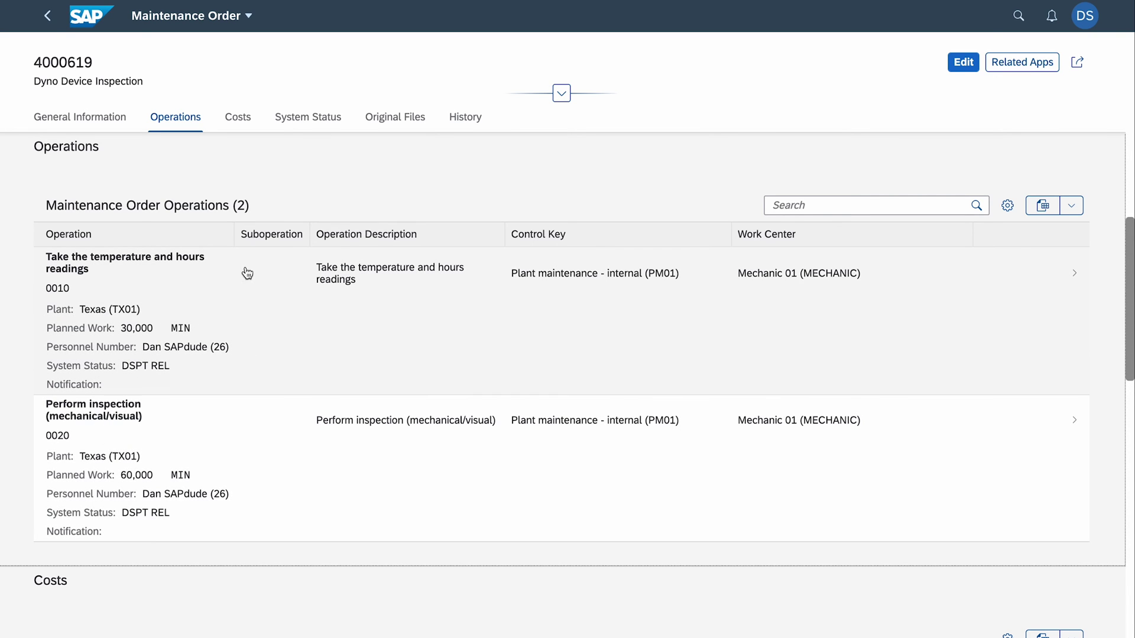
{"action": "scroll", "coordinate": [279, 317], "scroll_direction": "up", "scroll_amount": 1}
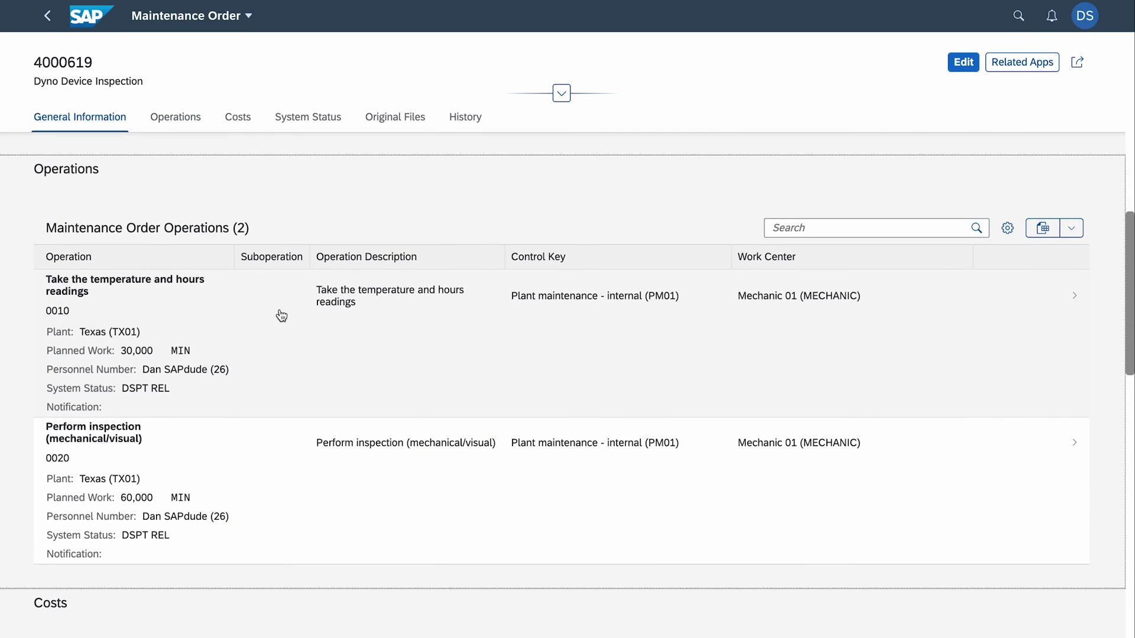
{"action": "scroll", "coordinate": [290, 342], "scroll_direction": "up", "scroll_amount": 1}
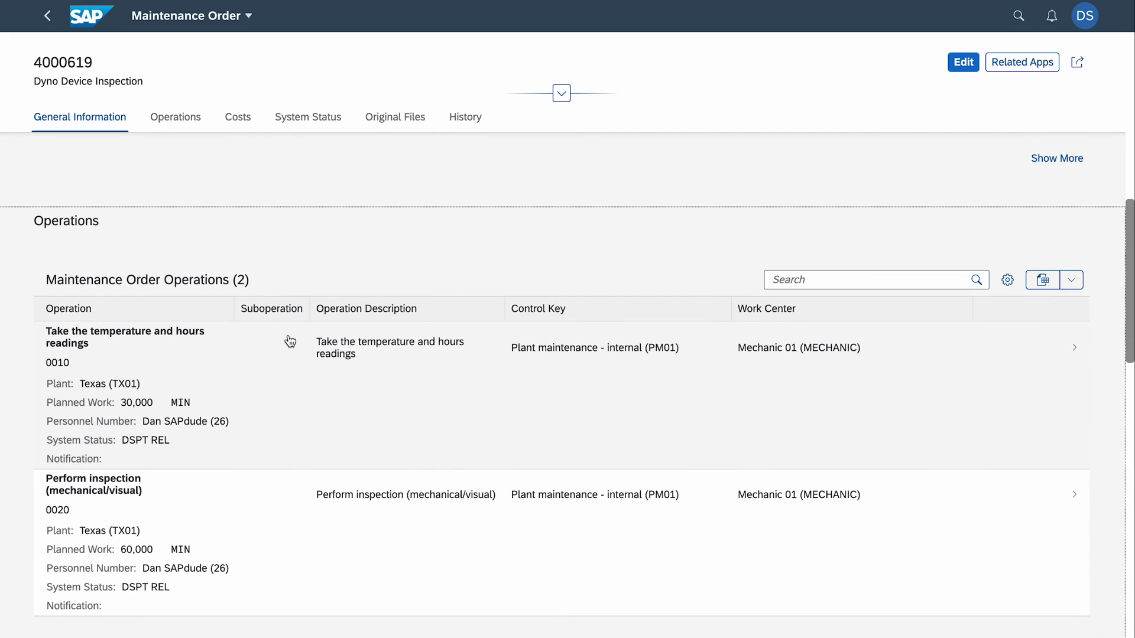
{"action": "left_click", "coordinate": [89, 18]}
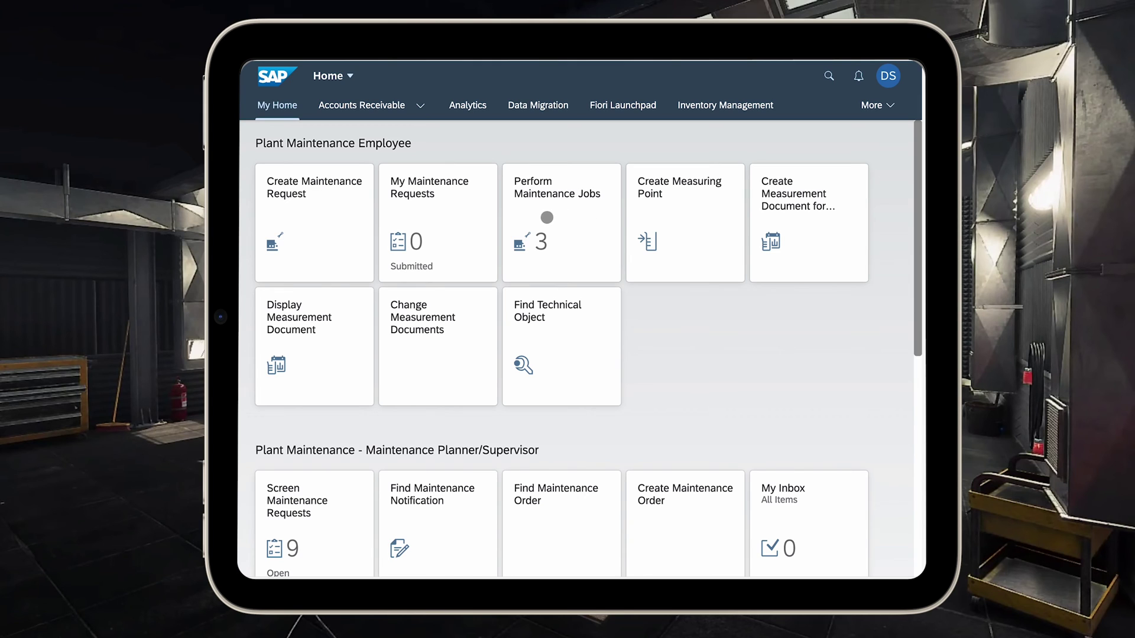
- Open readings job 0010 from the maintenance jobs list and jump to its Planned Components section
{"action": "left_click", "coordinate": [587, 213]}
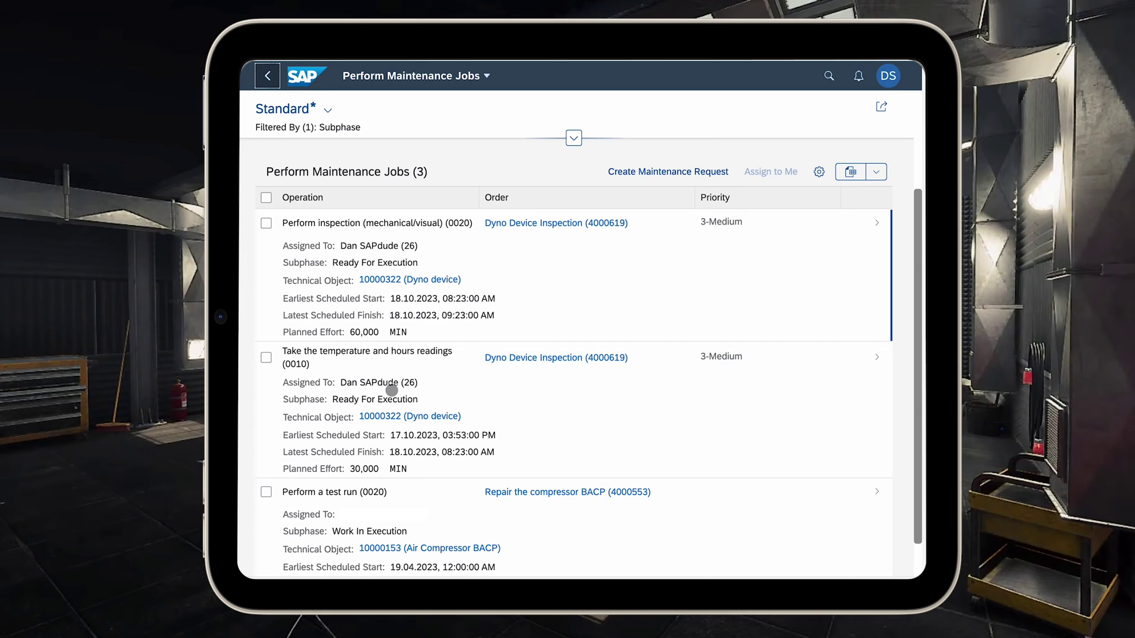
{"action": "left_click", "coordinate": [452, 376]}
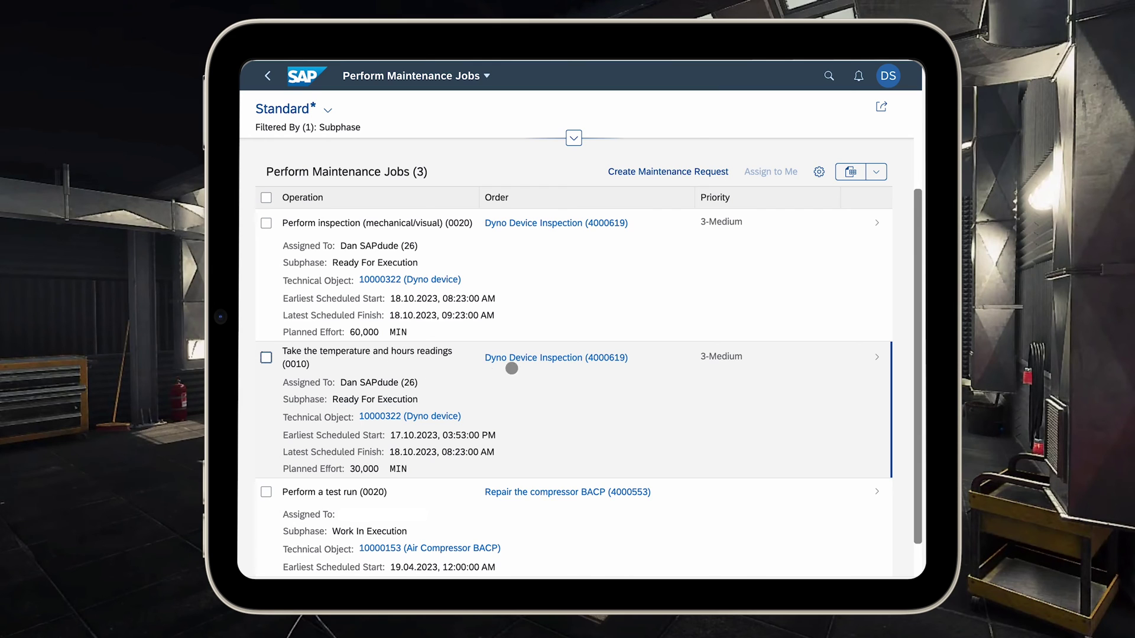
{"action": "left_click", "coordinate": [877, 357]}
{"action": "scroll", "coordinate": [745, 329], "scroll_direction": "down", "scroll_amount": 5}
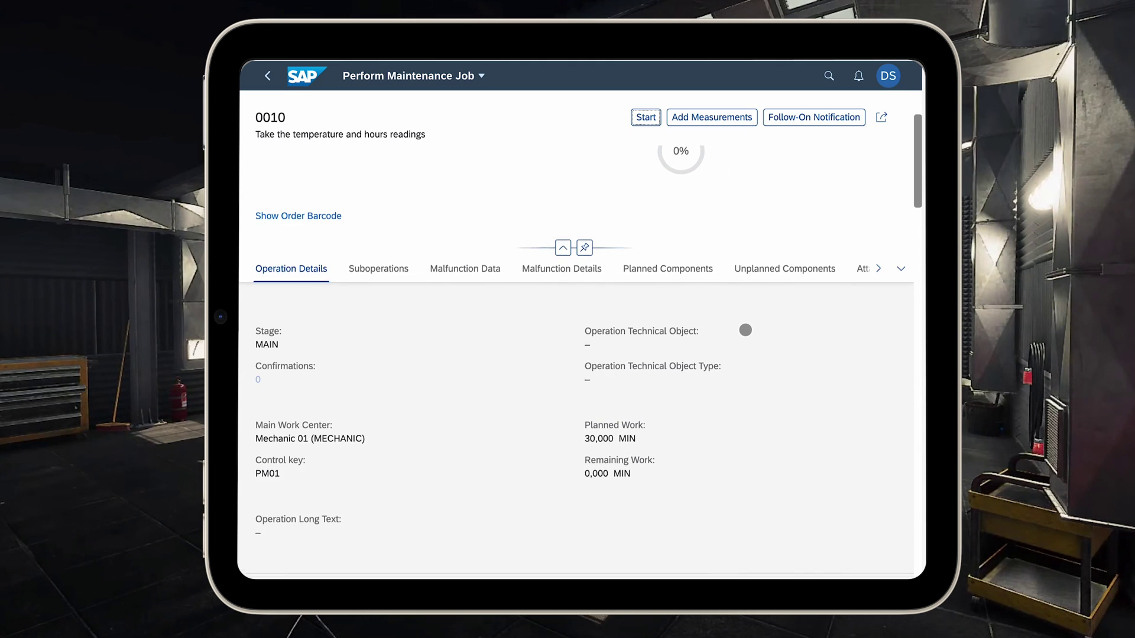
{"action": "scroll", "coordinate": [714, 419], "scroll_direction": "up", "scroll_amount": 5}
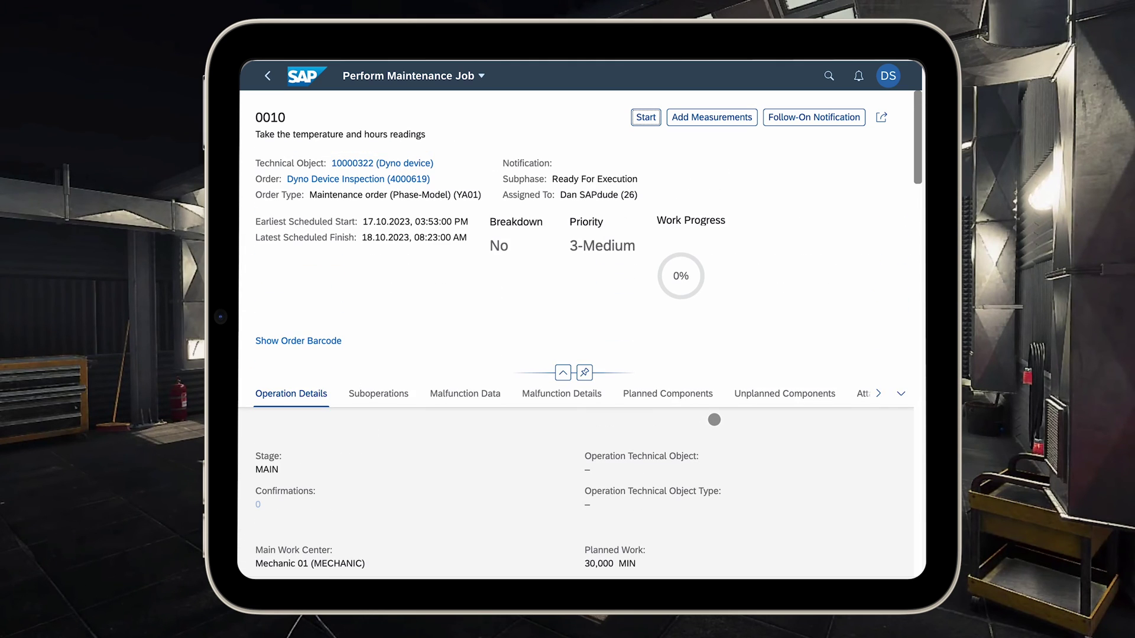
{"action": "left_click", "coordinate": [666, 393]}
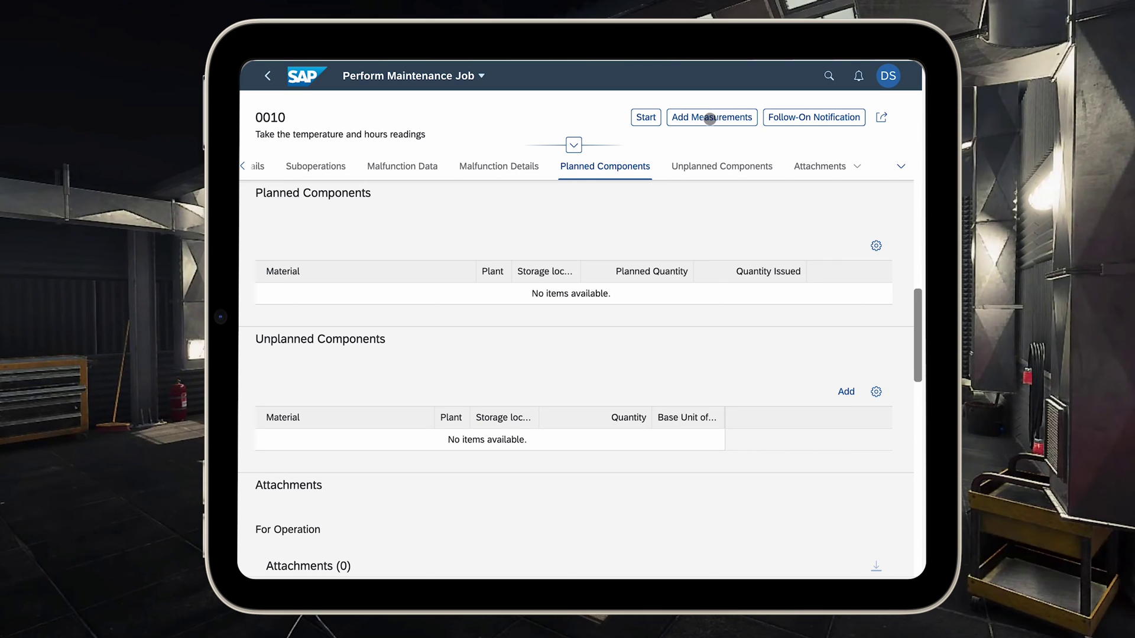
- Add current readings of 45 for FRONT SIDE and 150 for MINI SCREEN (LEFT), then save
{"action": "left_click", "coordinate": [710, 118]}
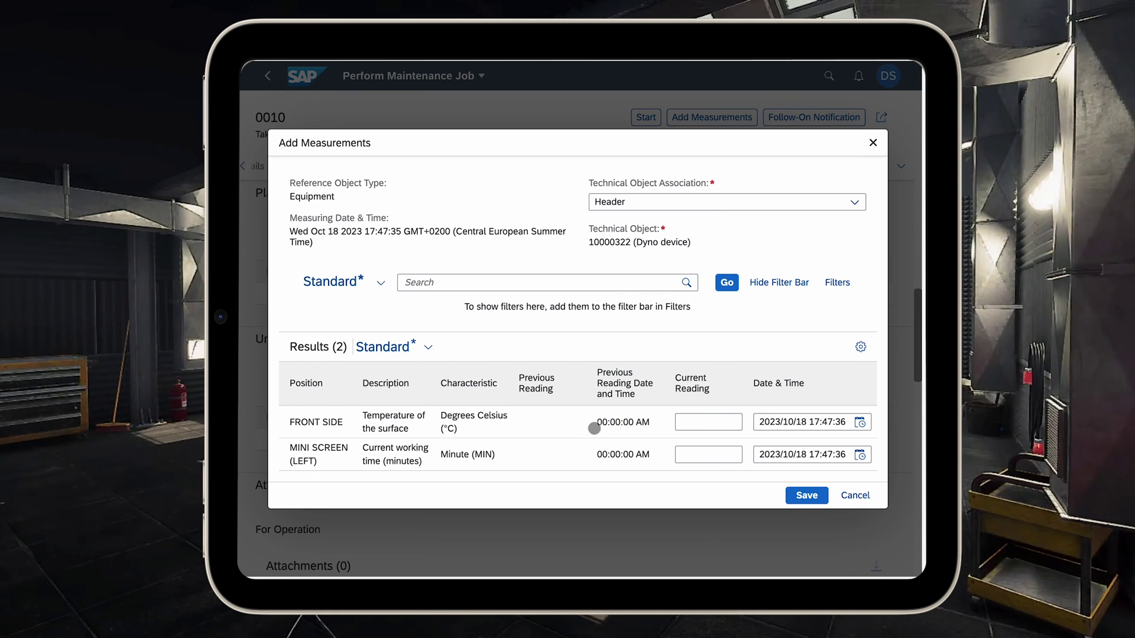
{"action": "left_click", "coordinate": [700, 422]}
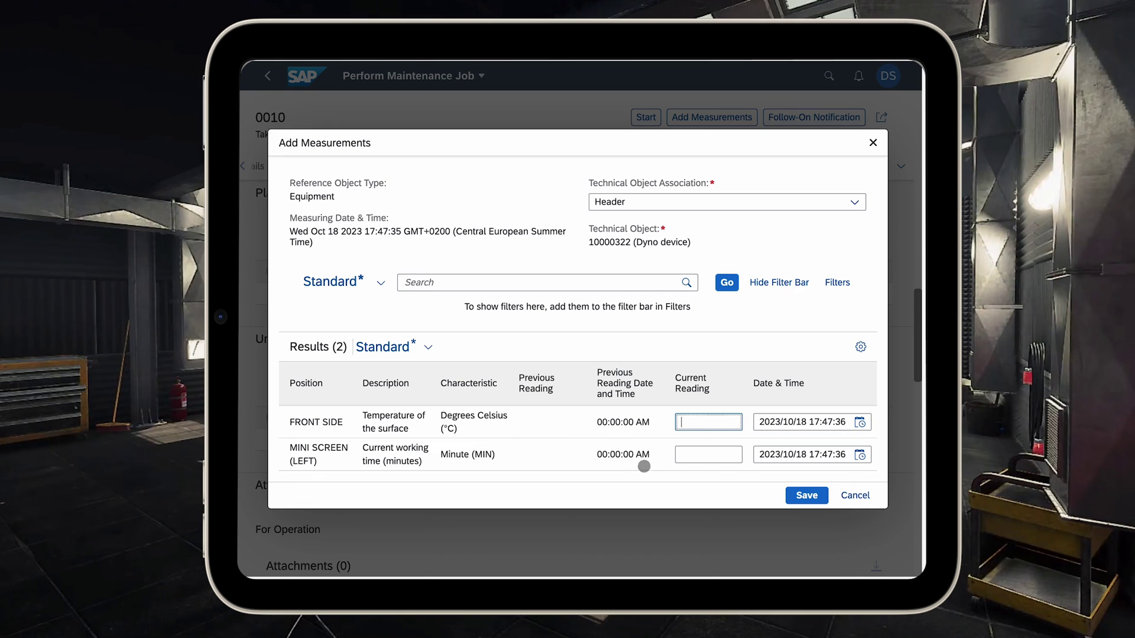
{"action": "type", "text": "45"}
{"action": "left_click", "coordinate": [701, 451]}
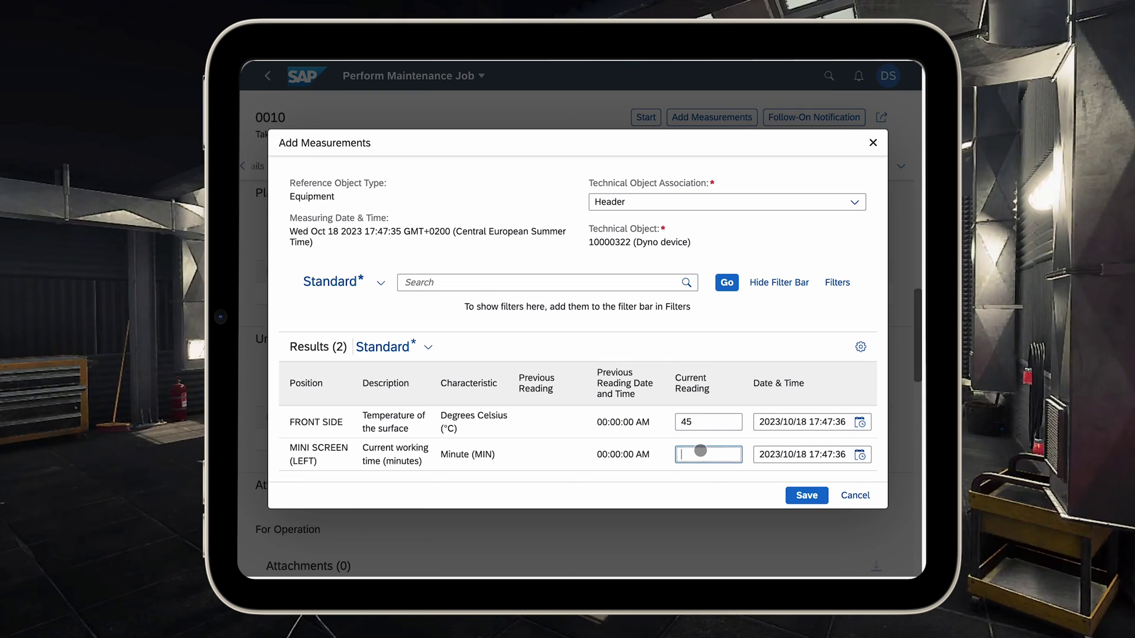
{"action": "type", "text": "150"}
{"action": "left_click", "coordinate": [807, 496]}
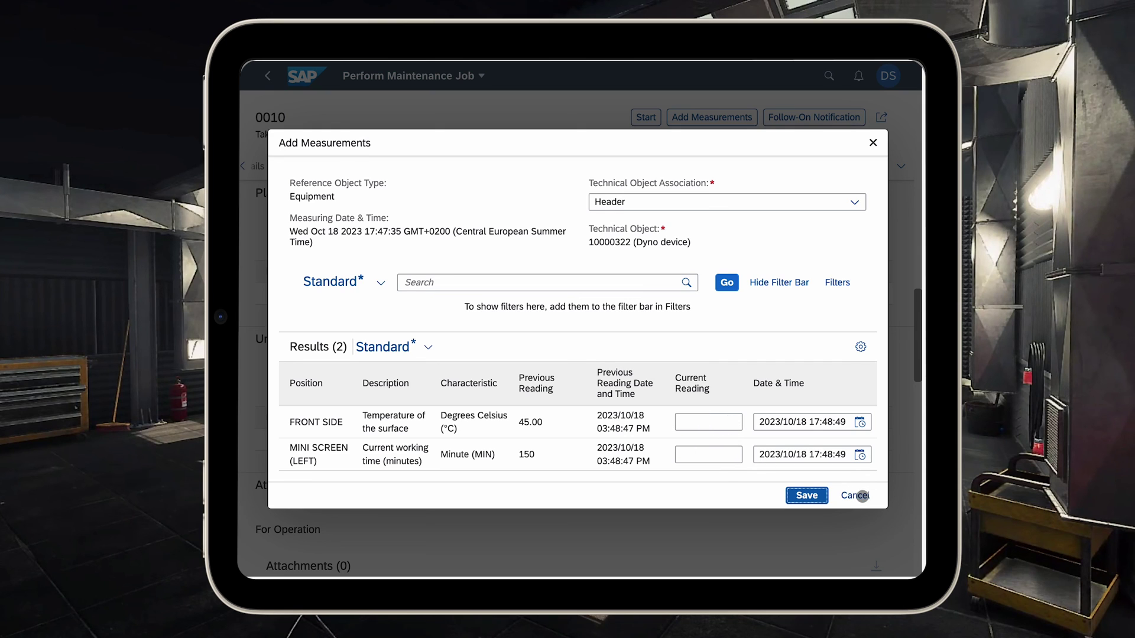
{"action": "left_click", "coordinate": [720, 421]}
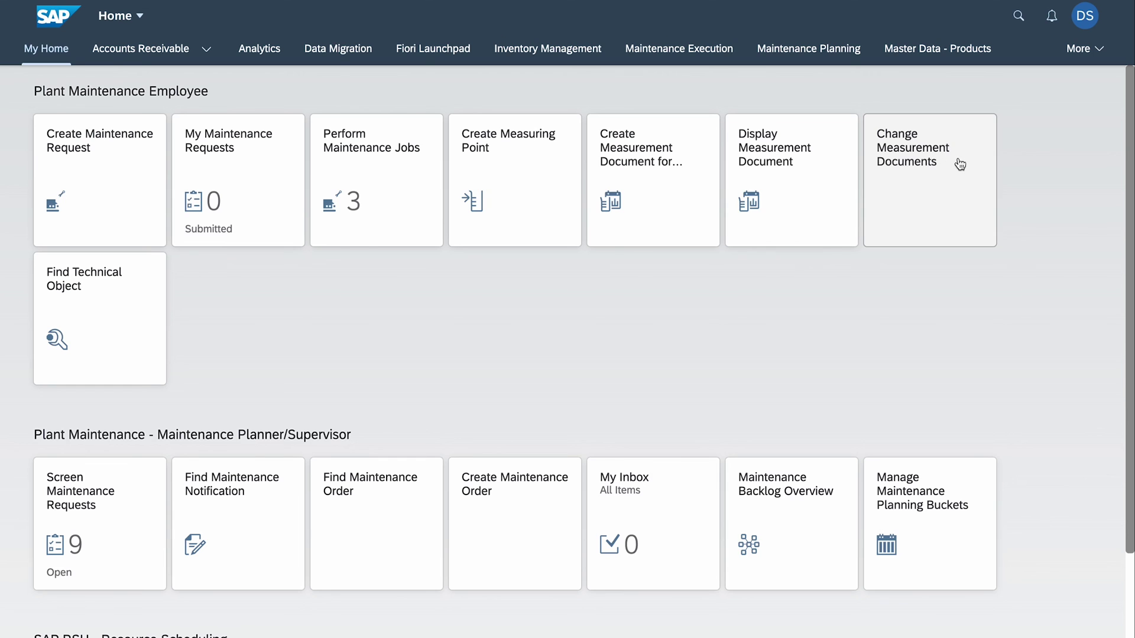
- Run Change Measurement Documents for equipment 10000322 to list its measurement documents
{"action": "left_click", "coordinate": [934, 167]}
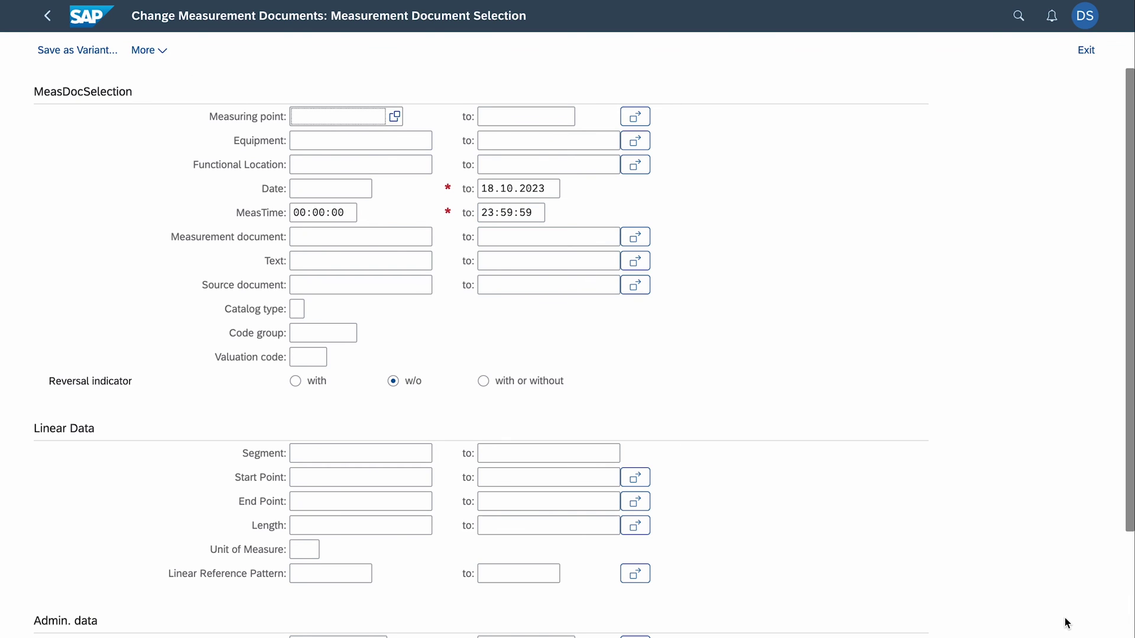
{"action": "left_click", "coordinate": [311, 143]}
{"action": "type", "text": "10000322"}
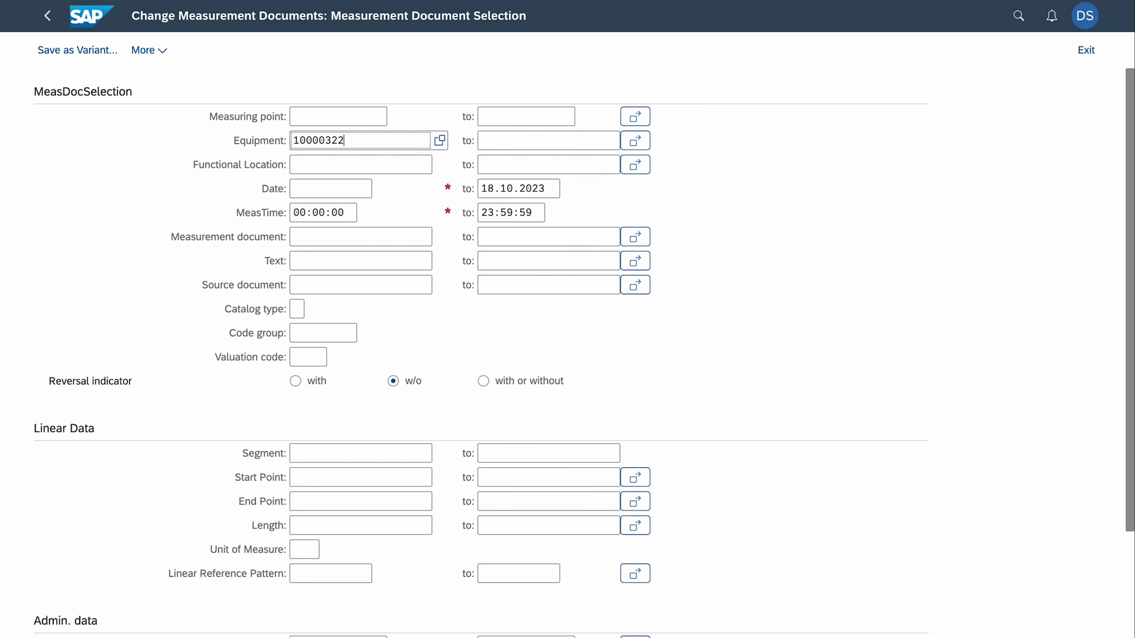
{"action": "key", "text": "F8"}
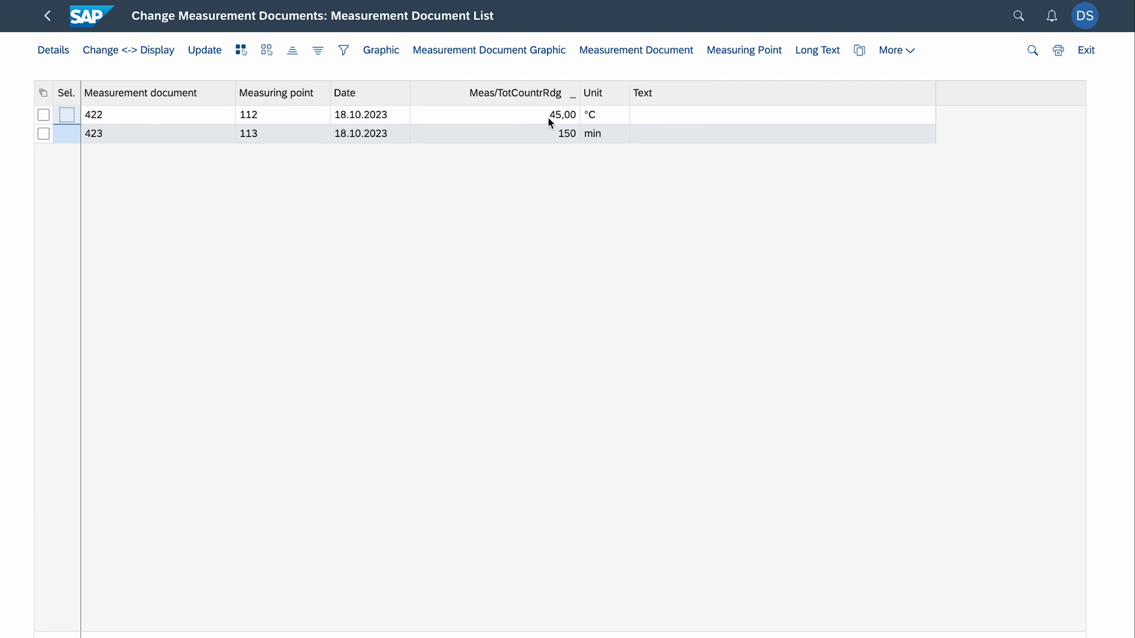
{"action": "left_click", "coordinate": [552, 135]}
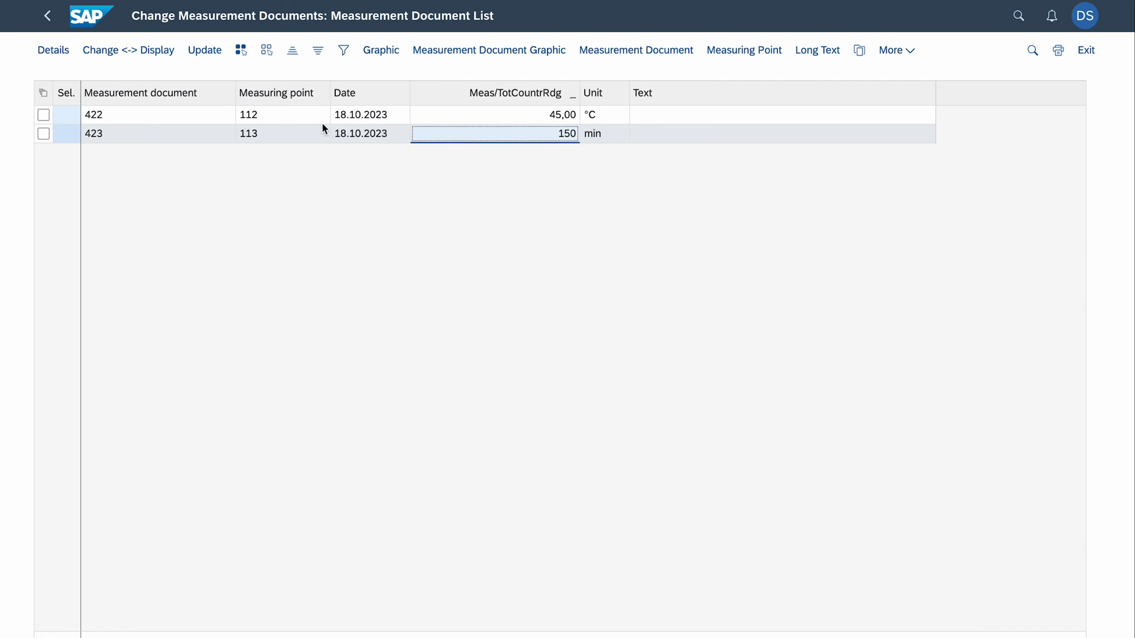
{"action": "left_click", "coordinate": [377, 118]}
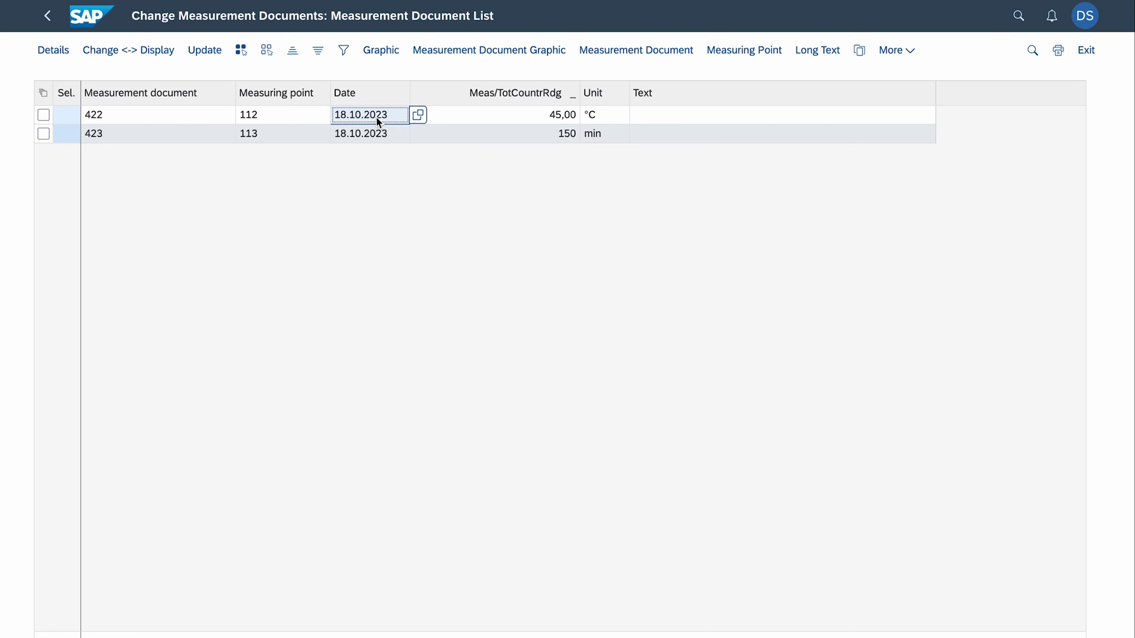
{"action": "left_click", "coordinate": [444, 255]}
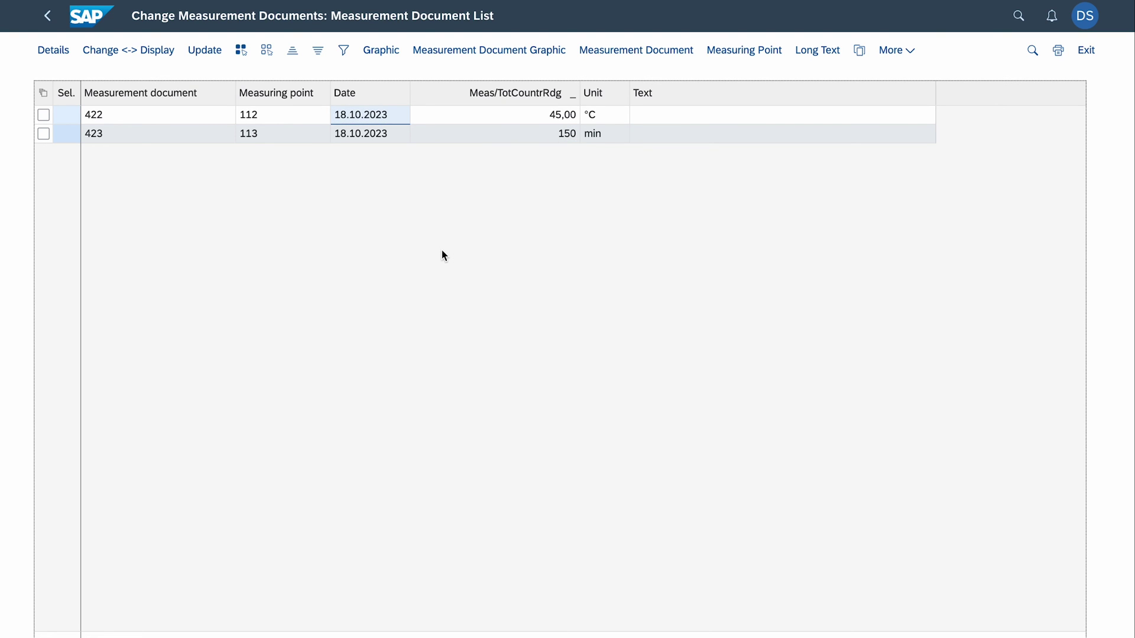